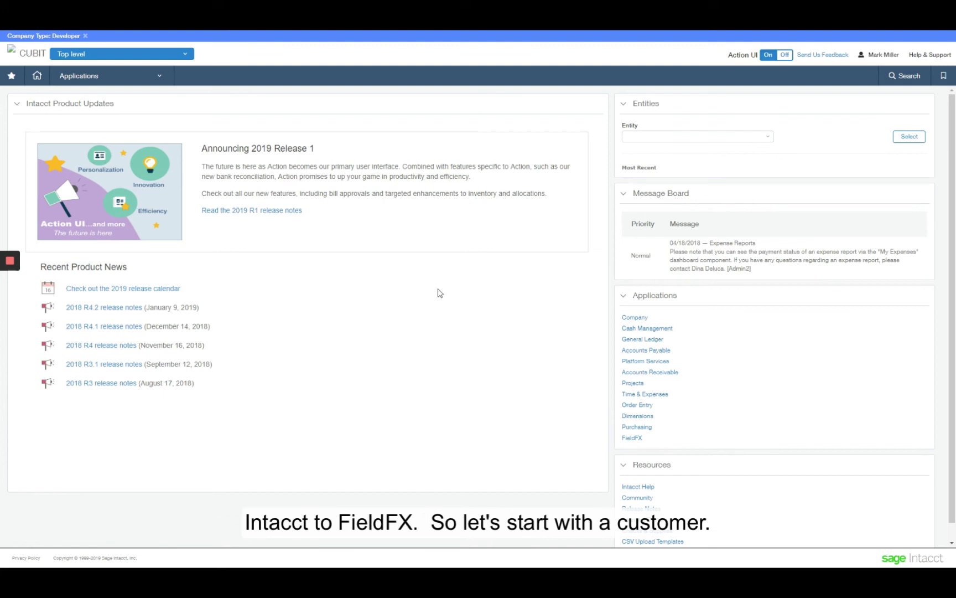
Start a new customer in Order Entry and enter its ID and the name A2 FieldFX 1
left_click(122, 76)
mouse_move(103, 252)
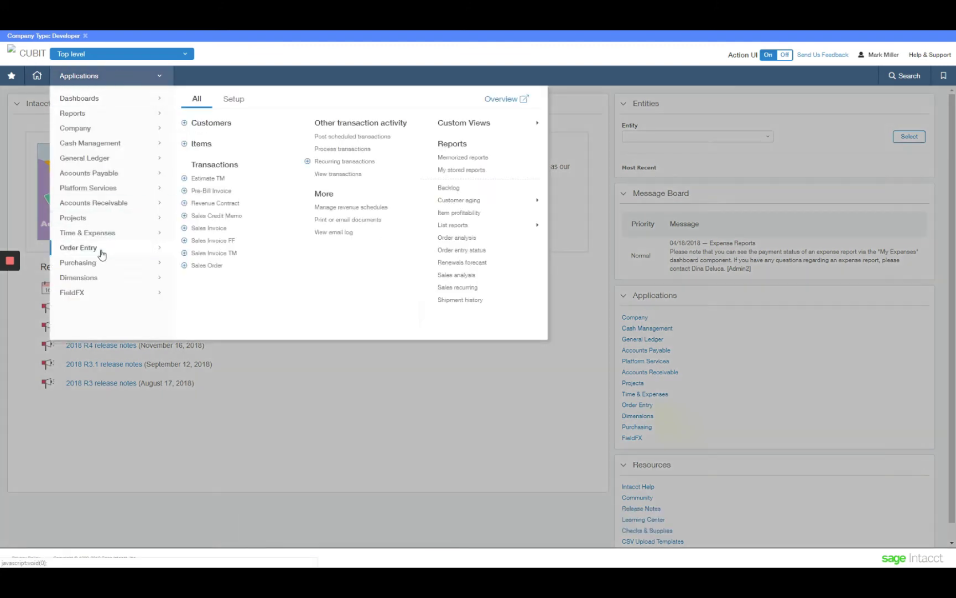
left_click(186, 122)
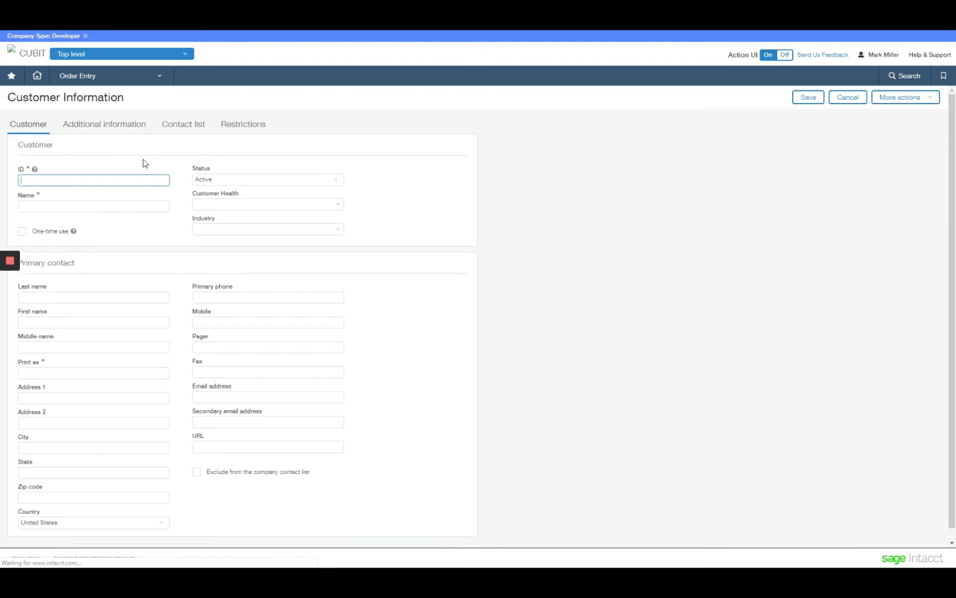
left_click(84, 180)
type("FXA2-1")
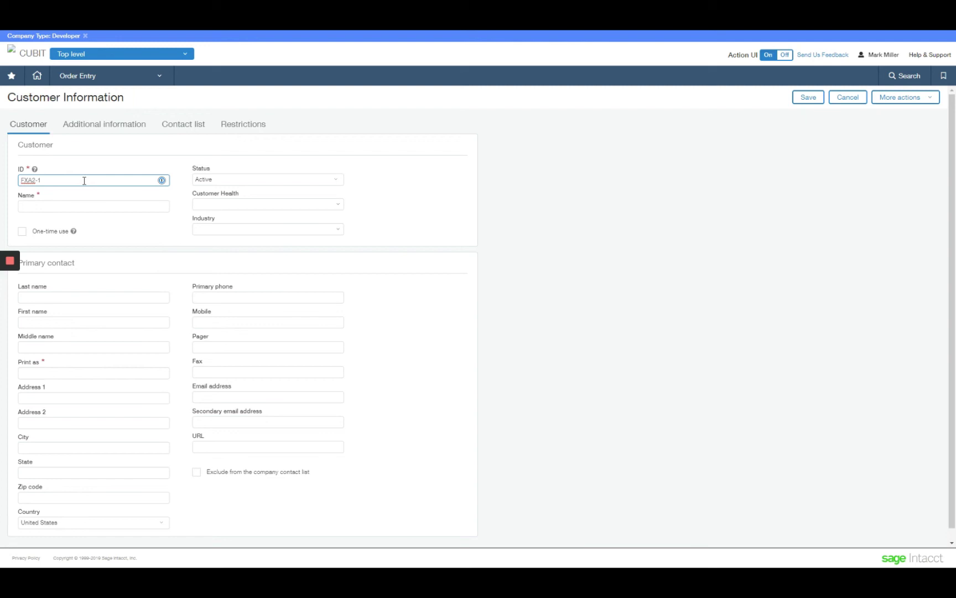
key("Tab")
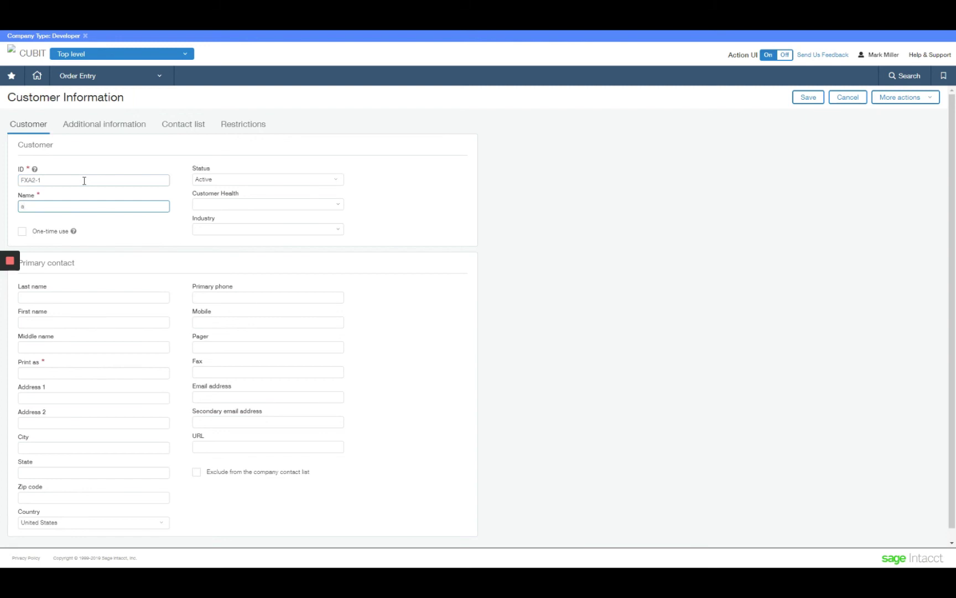
type("Acc")
type("2 F")
type("ieldFX 1")
key("Tab")
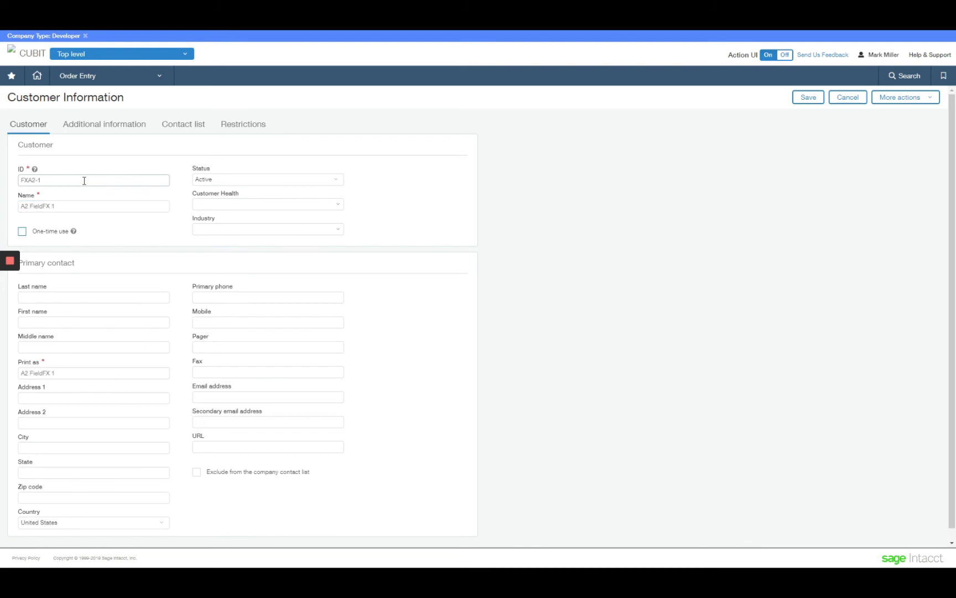
Set the customer's payment term to Net 30 and save the customer
left_click(110, 124)
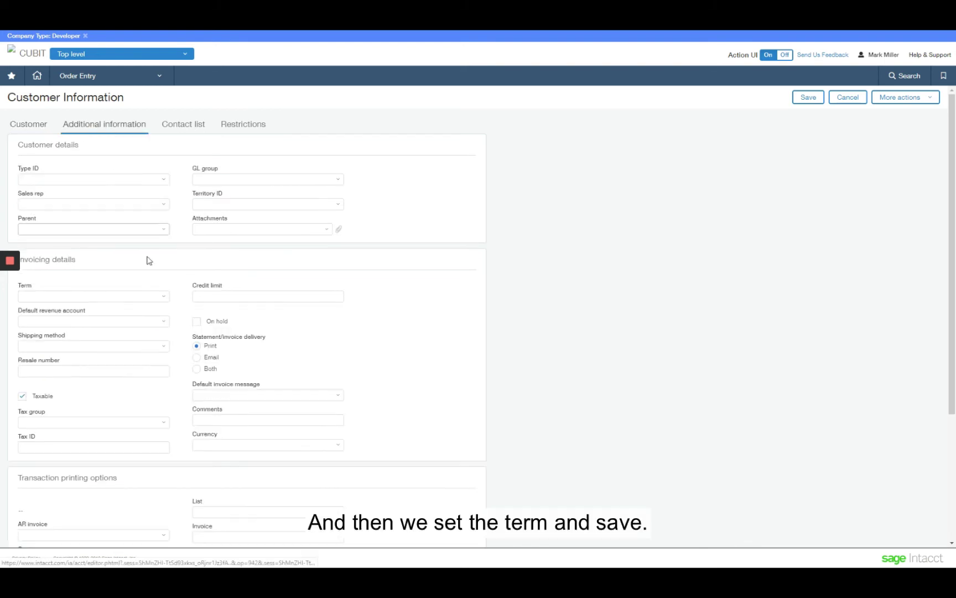
left_click(161, 296)
left_click(110, 326)
left_click(813, 106)
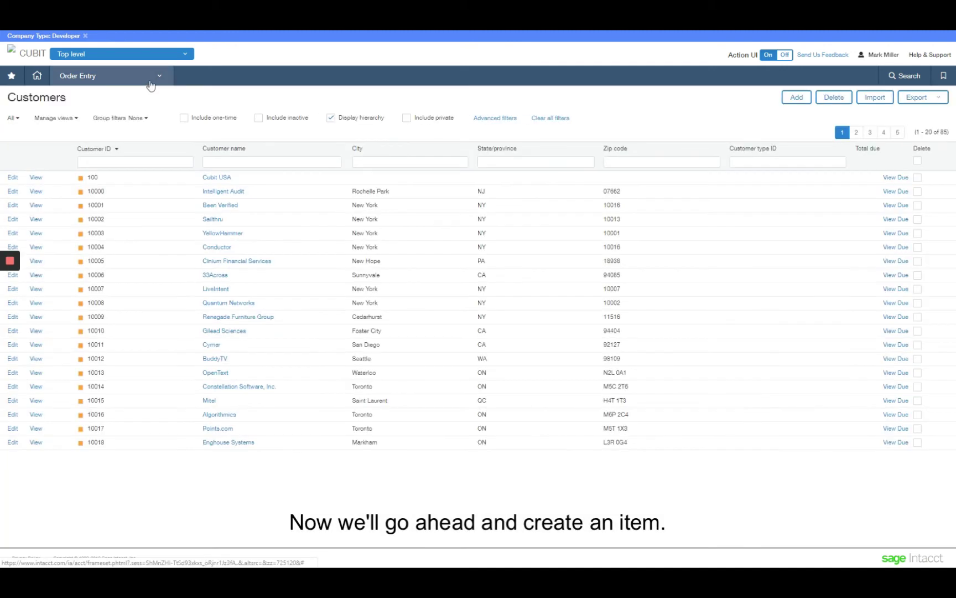
Start a new Non-Inventory item with ID FXA2 Item 1 and name A2 Demo Item 1
left_click(150, 80)
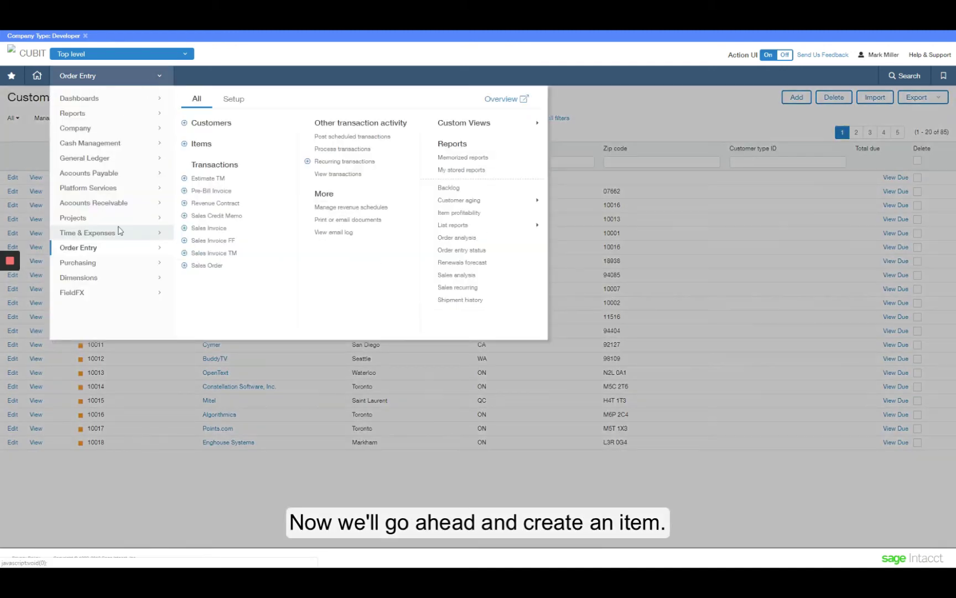
left_click(195, 144)
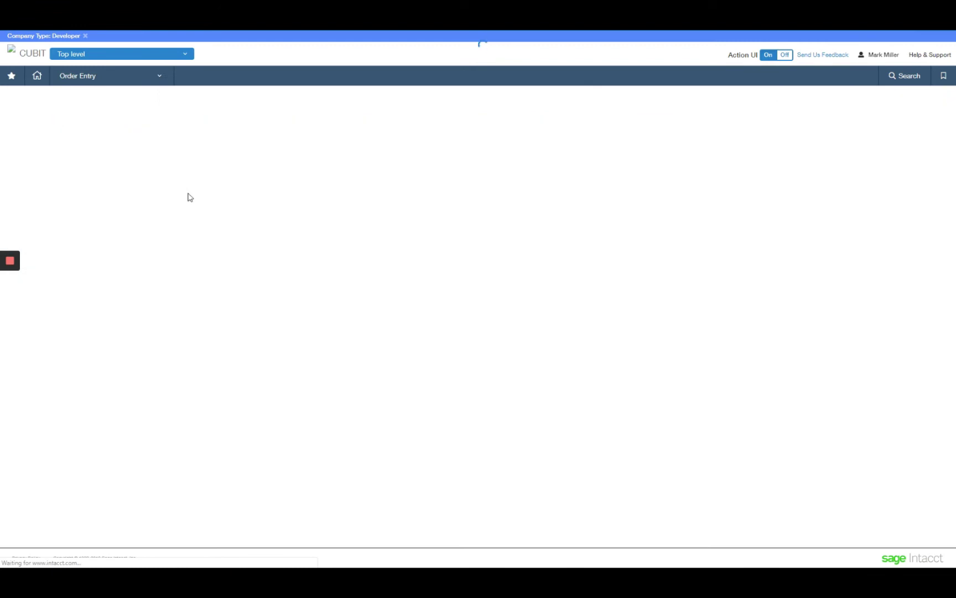
left_click(102, 159)
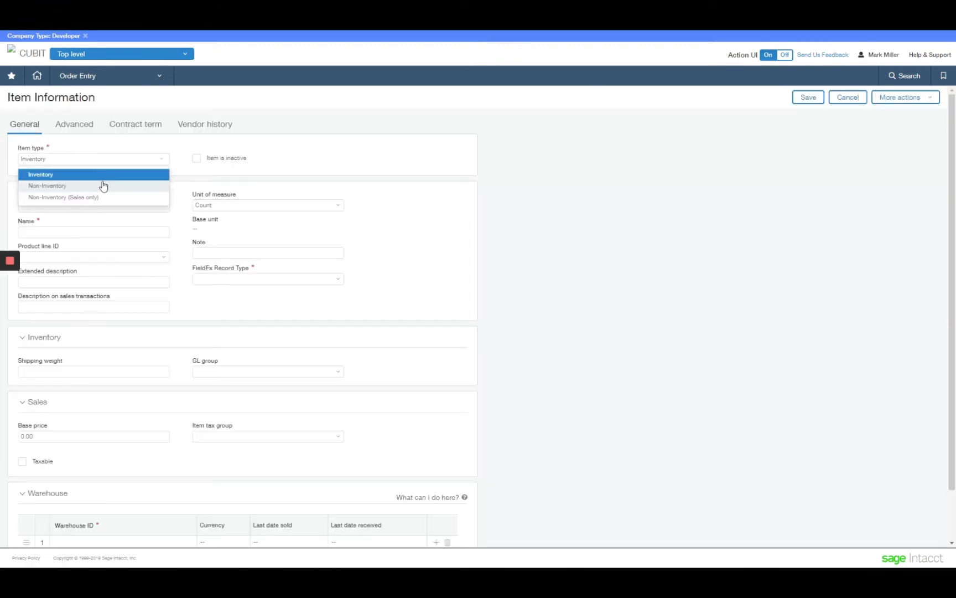
left_click(101, 186)
left_click(134, 206)
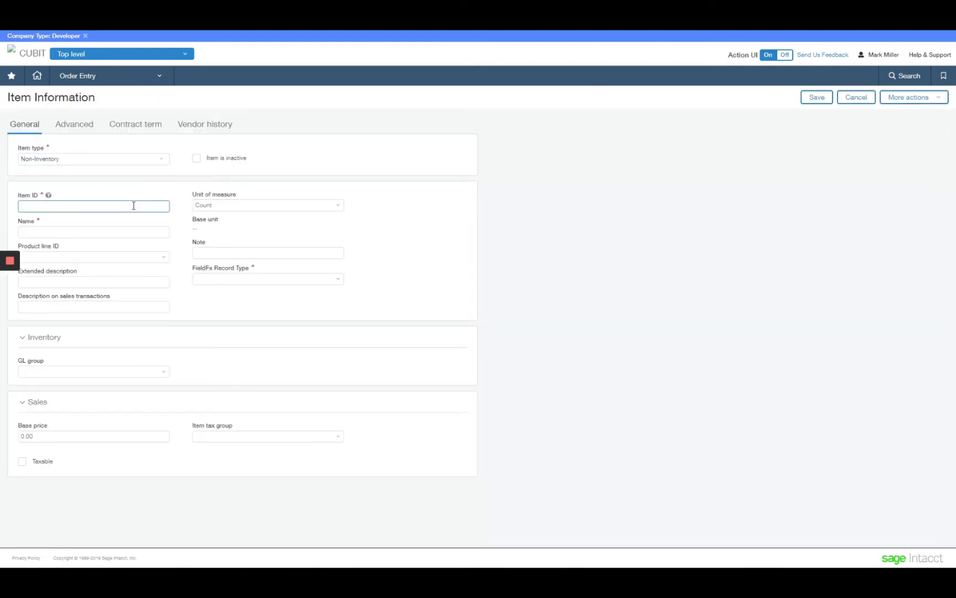
type("FXA2 Item 1")
left_click(97, 232)
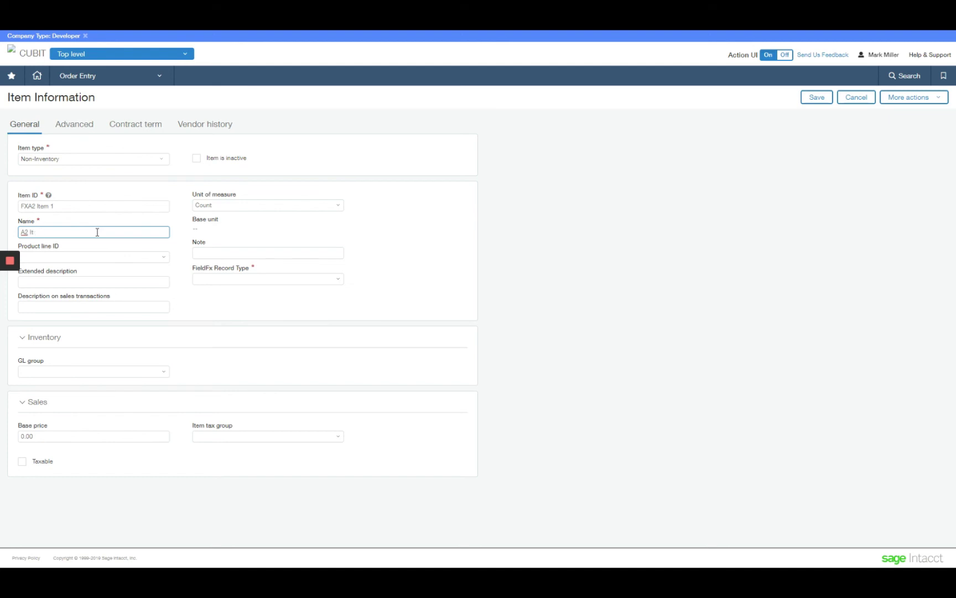
type("A2 Demo Item 1")
Set the unit of measure to Each and the FieldFx record type to Equipment, then save
left_click(319, 205)
left_click(337, 205)
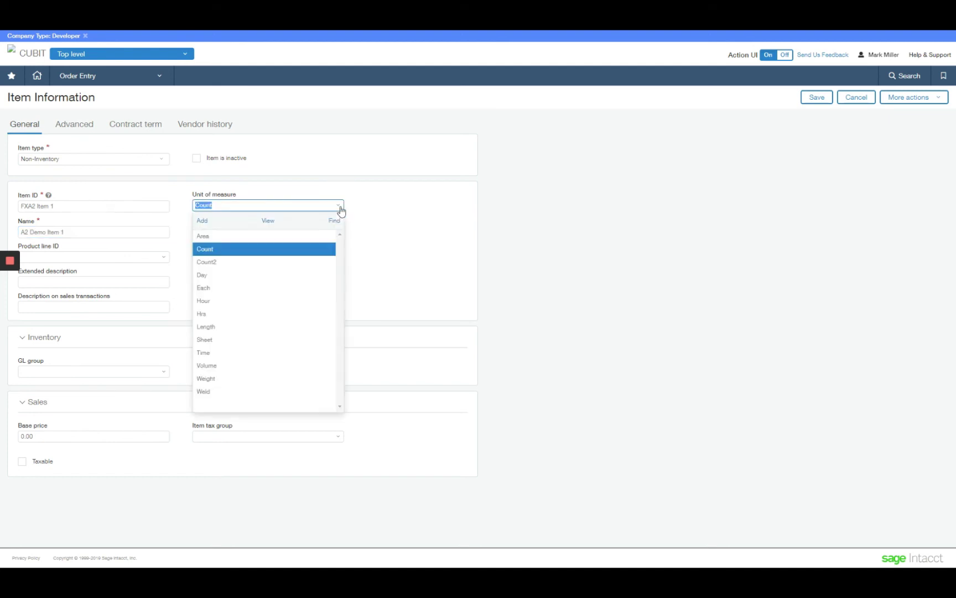
left_click(224, 287)
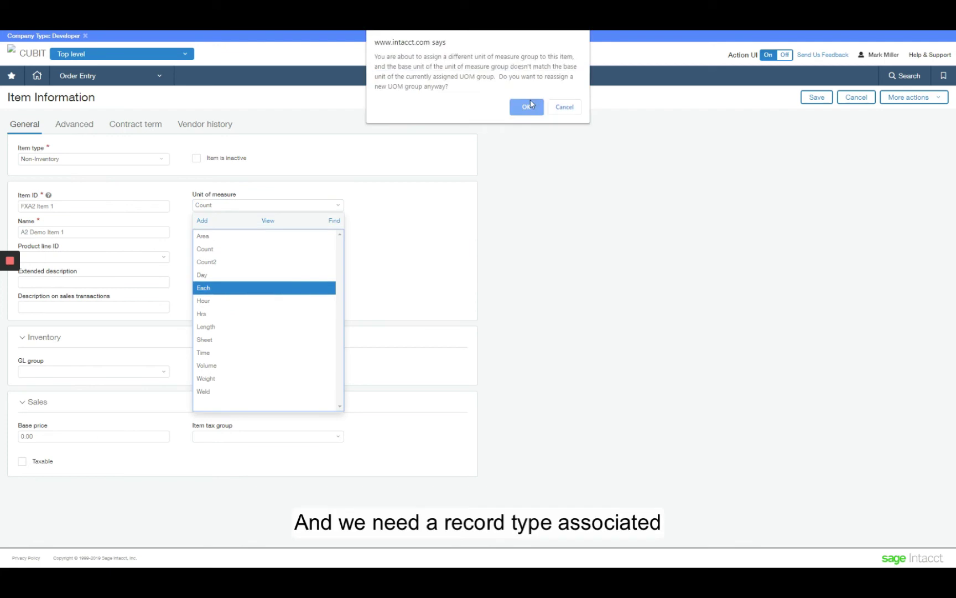
left_click(530, 104)
left_click(337, 279)
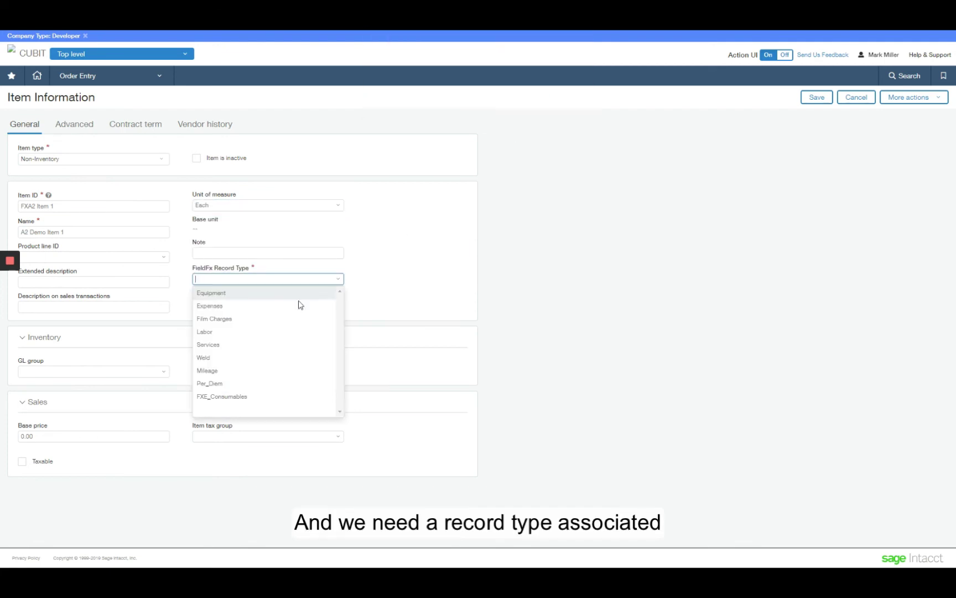
left_click(274, 299)
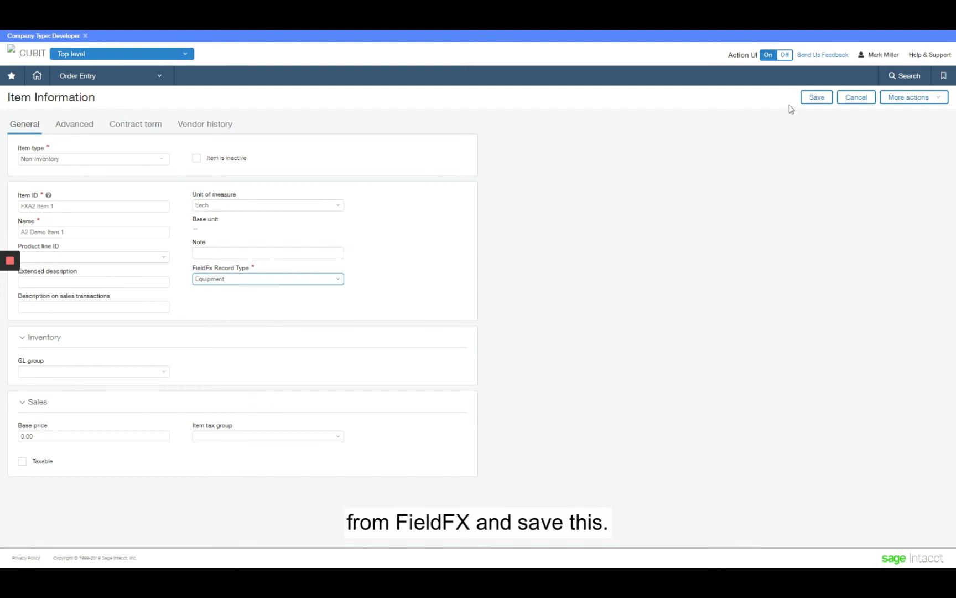
left_click(816, 98)
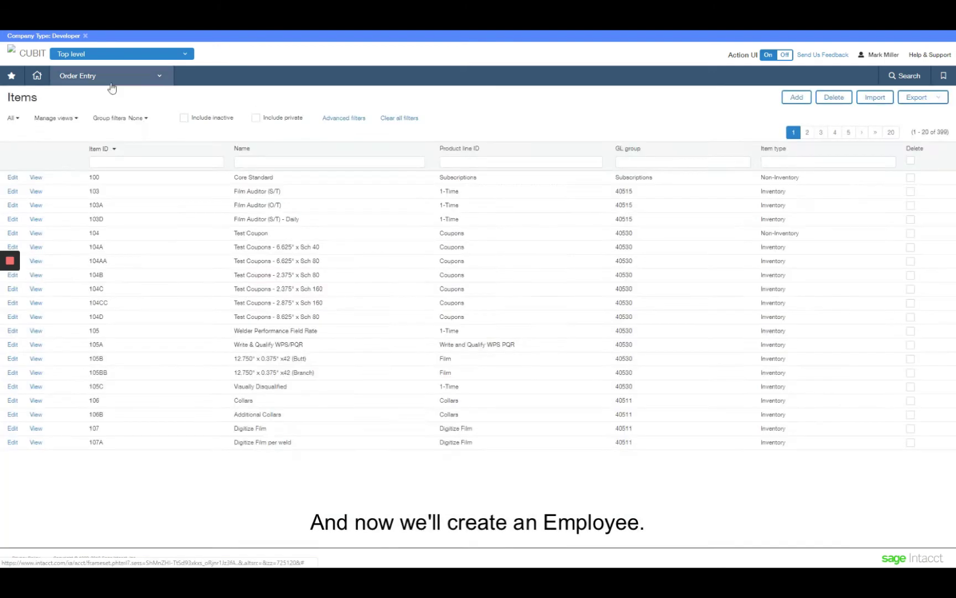
Start a new employee FXA2 Emp 1 and create a new primary contact for it
left_click(135, 78)
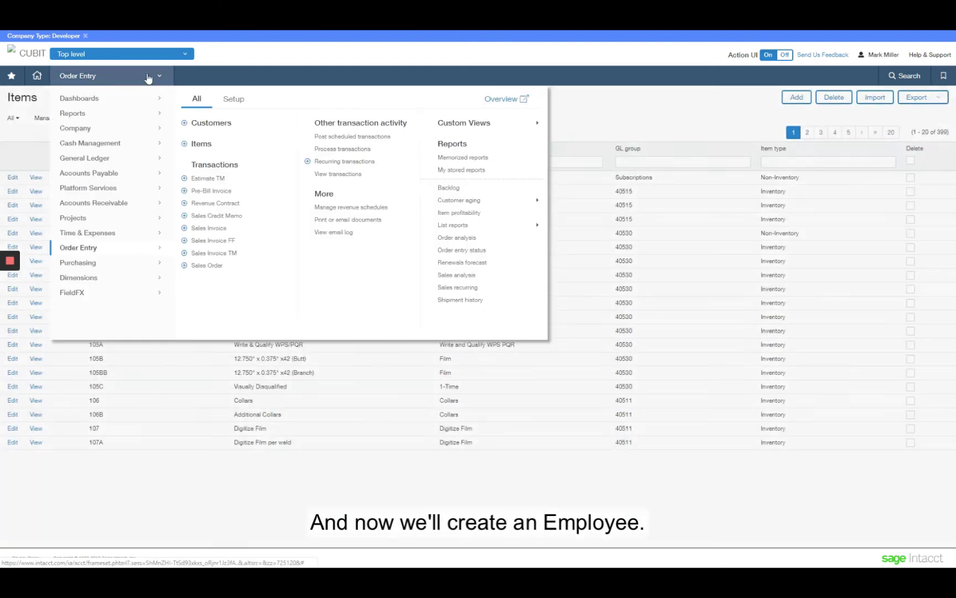
left_click(115, 135)
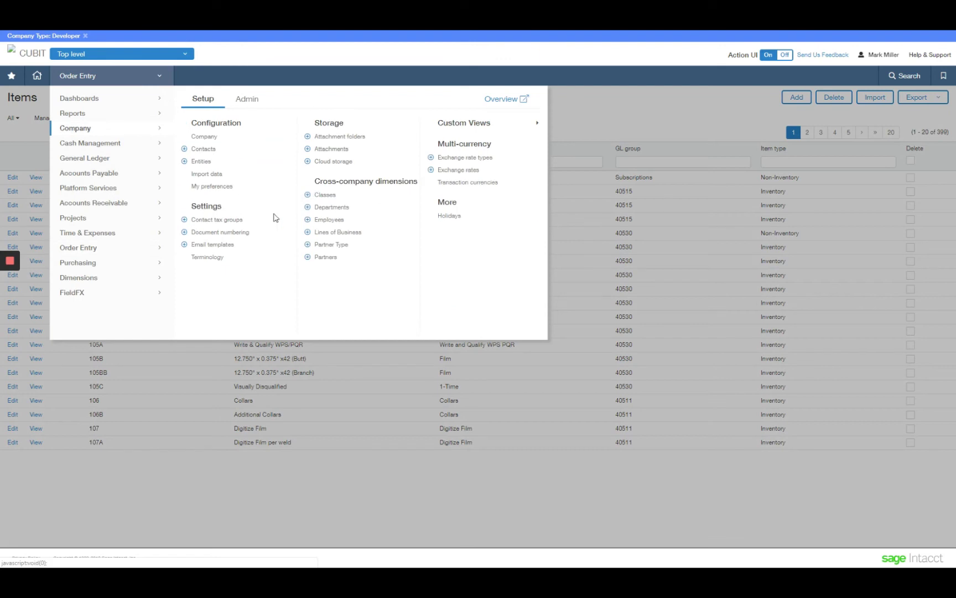
left_click(307, 220)
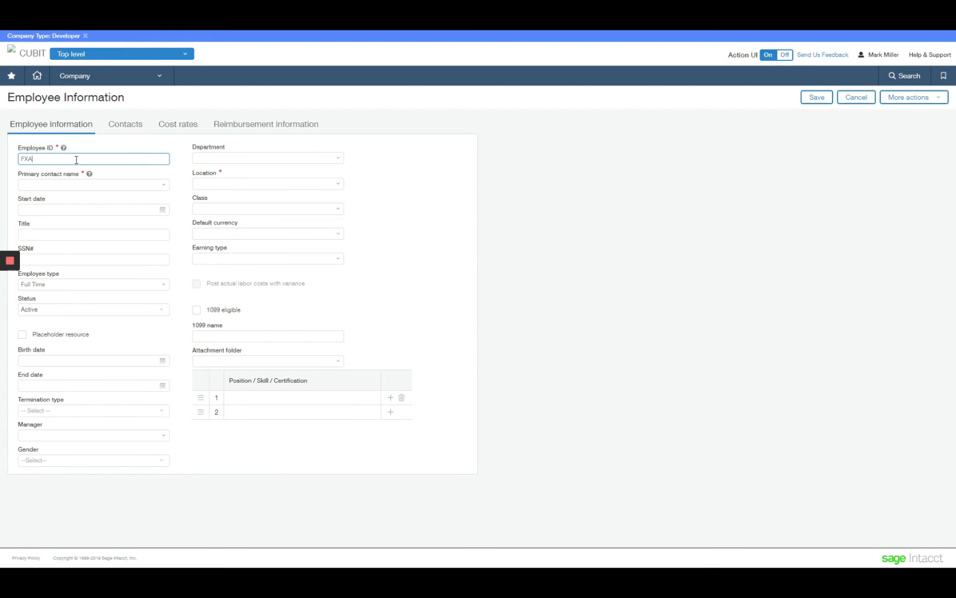
type("FXA2 Emp 1")
key("Tab")
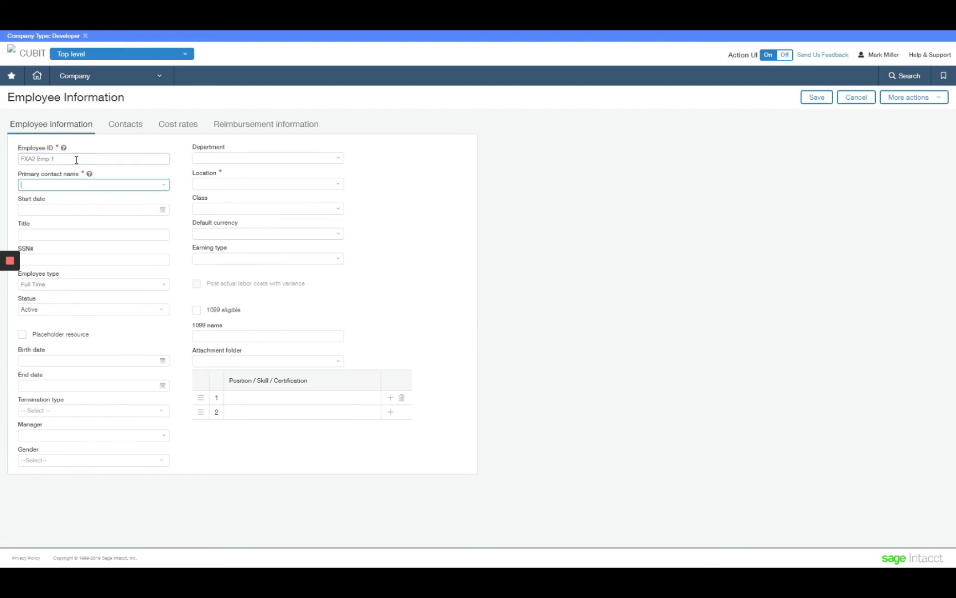
type("FXEMPloyee")
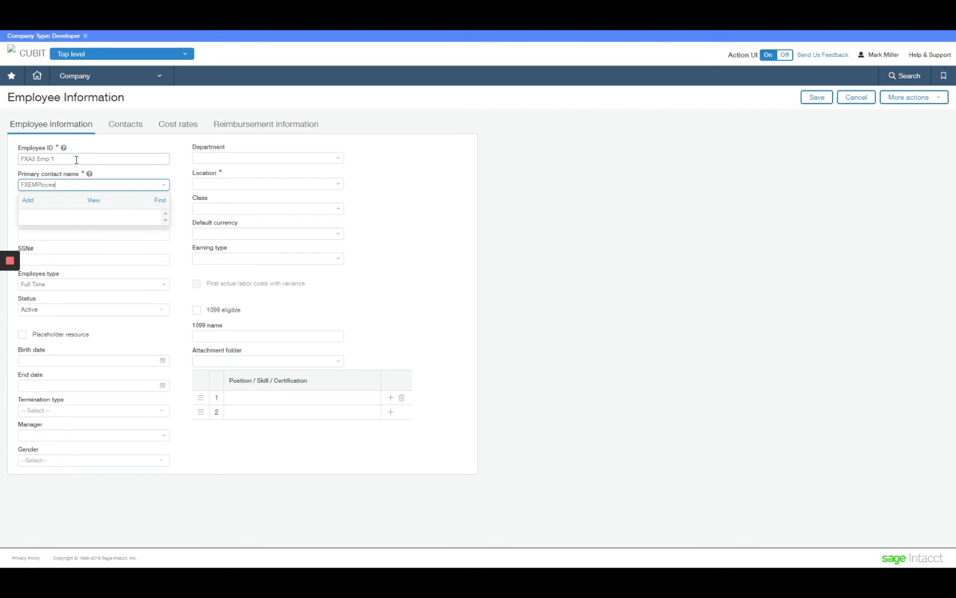
key("Tab")
left_click(526, 78)
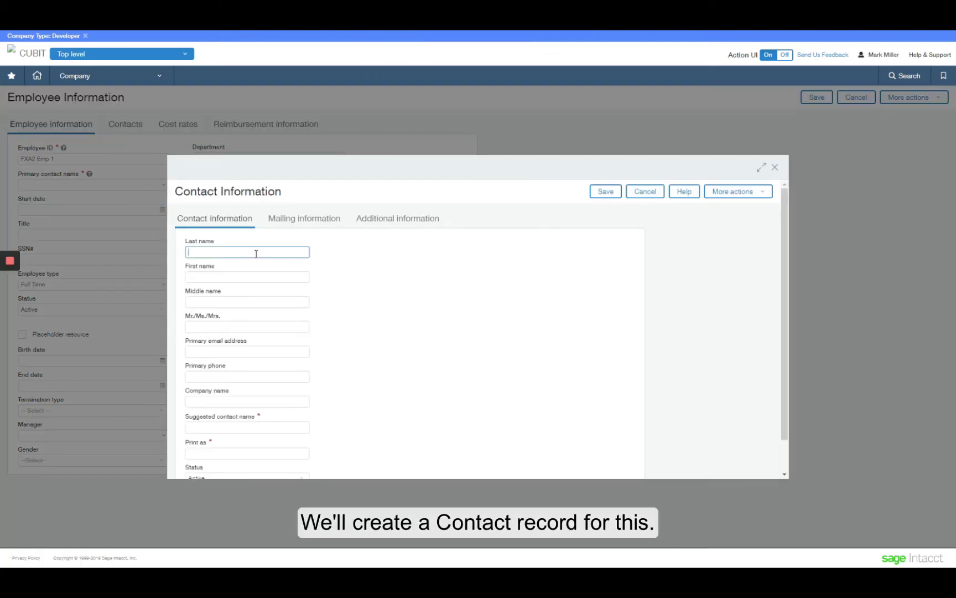
Enter the contact's last and first names and save the new contact
type("A2")
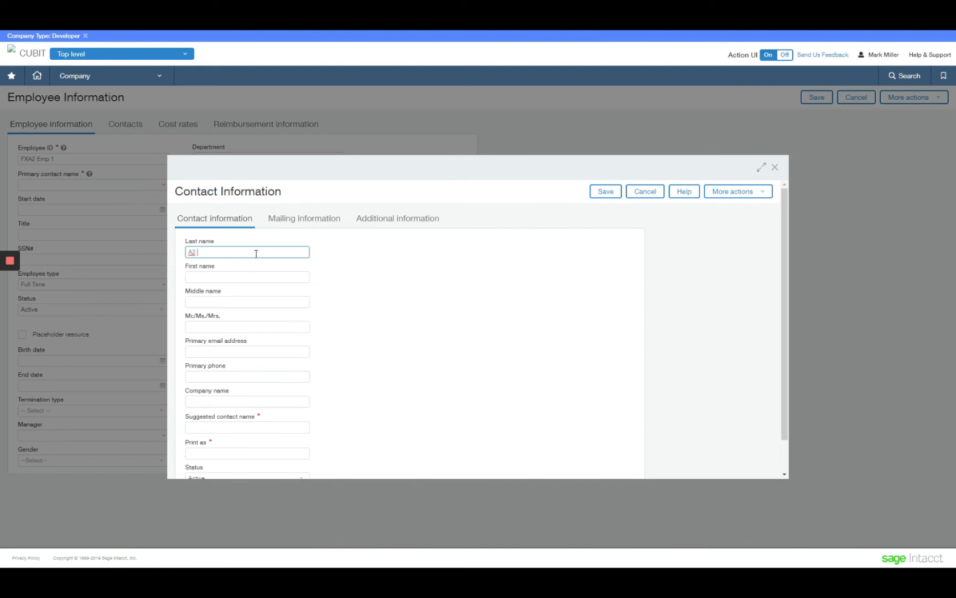
type(" Test")
key("Tab")
type("EMP")
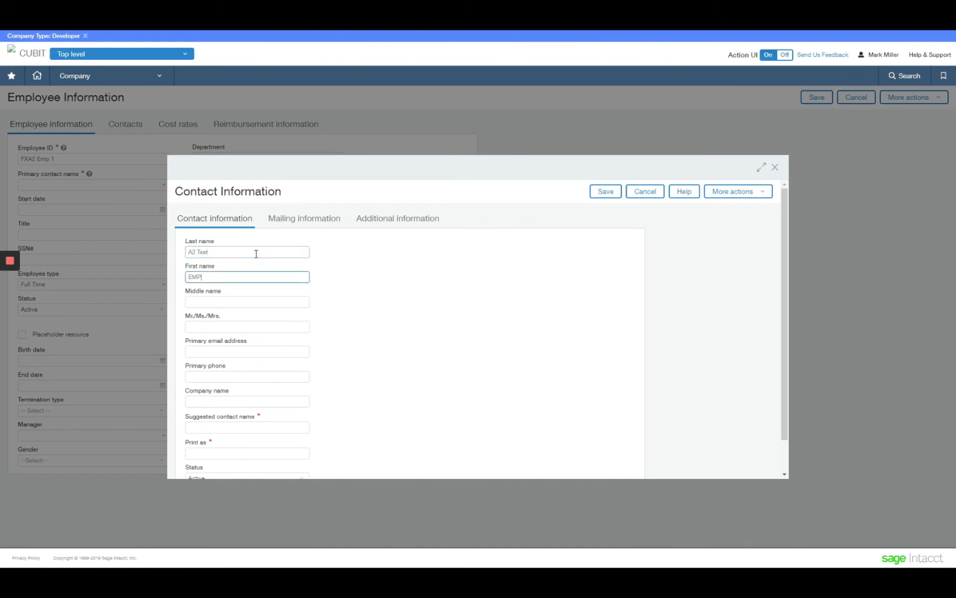
key("Tab")
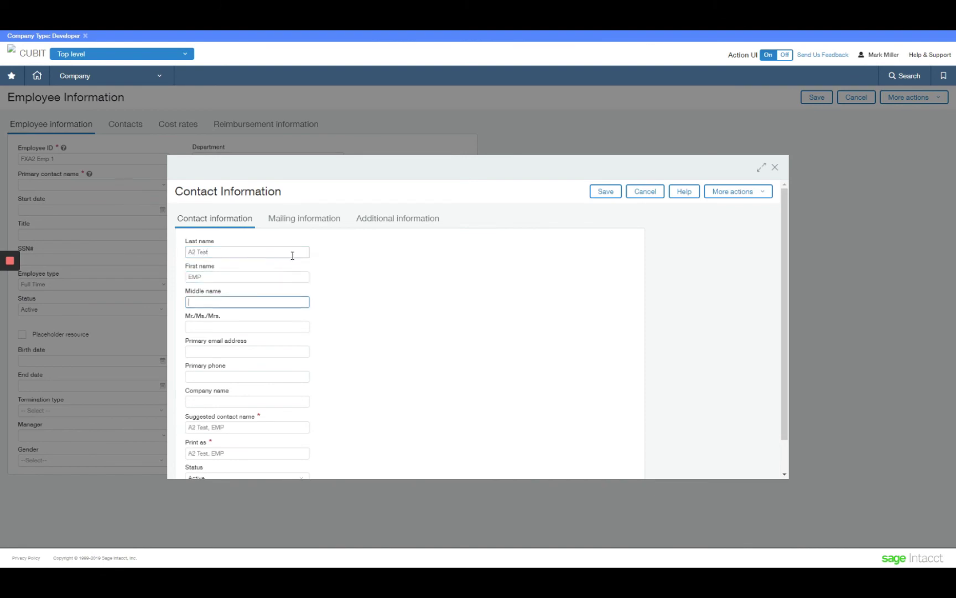
left_click(603, 193)
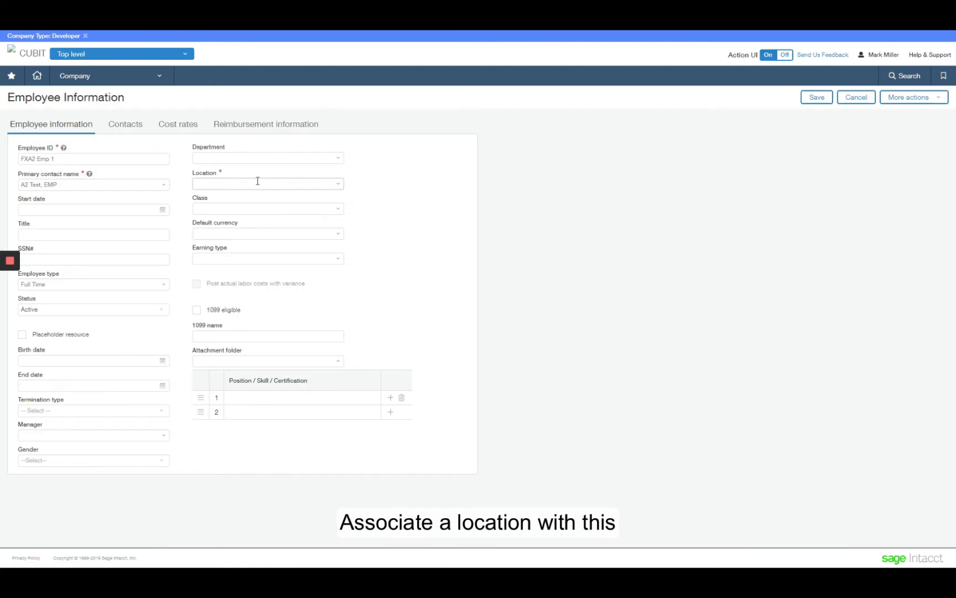
Set the employee's location to L500--Fort Worth and accept the suggested manager
left_click(337, 185)
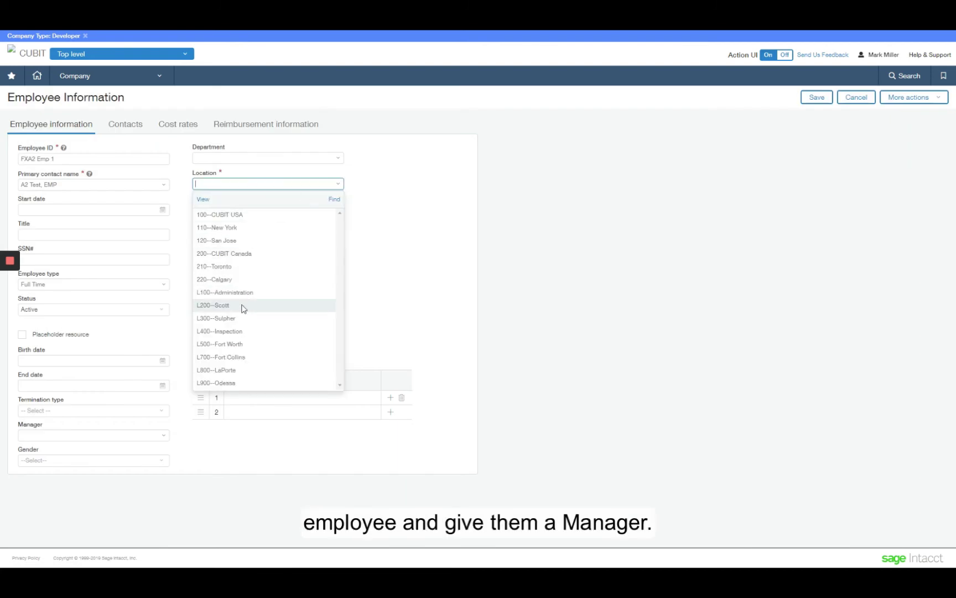
left_click(240, 345)
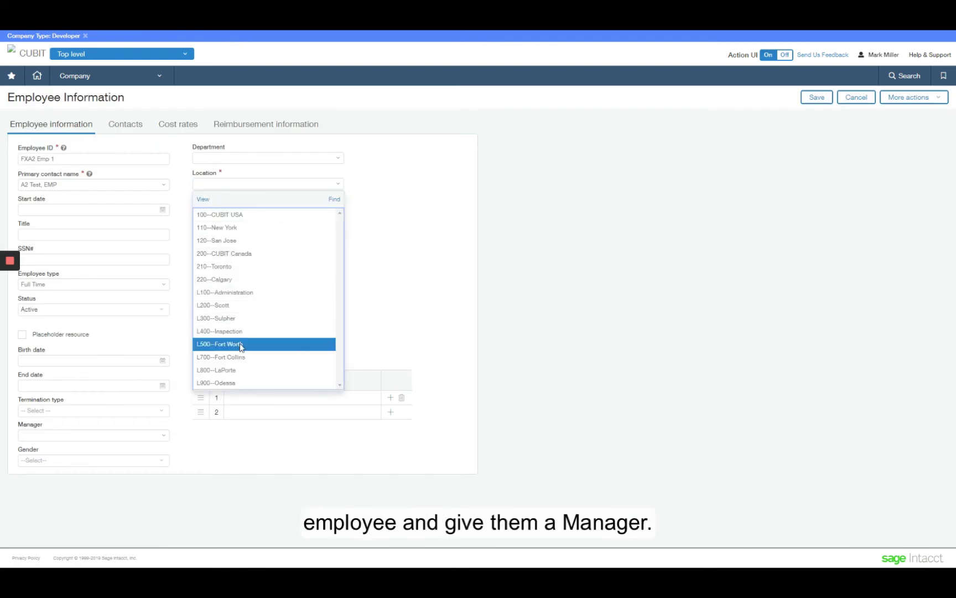
left_click(92, 434)
type("ma")
key("Return")
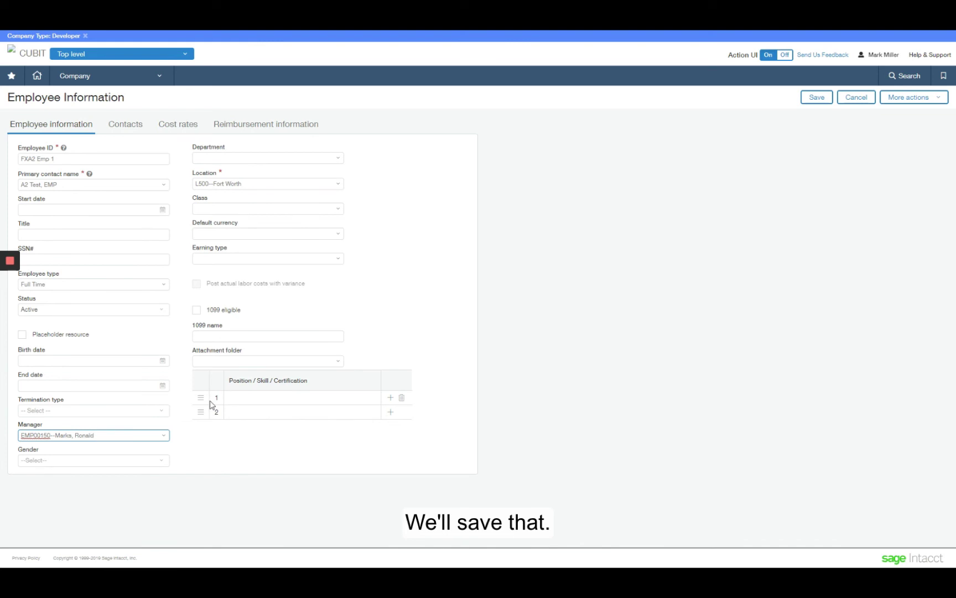
Save the new employee and open the FieldFX Queue list
left_click(816, 97)
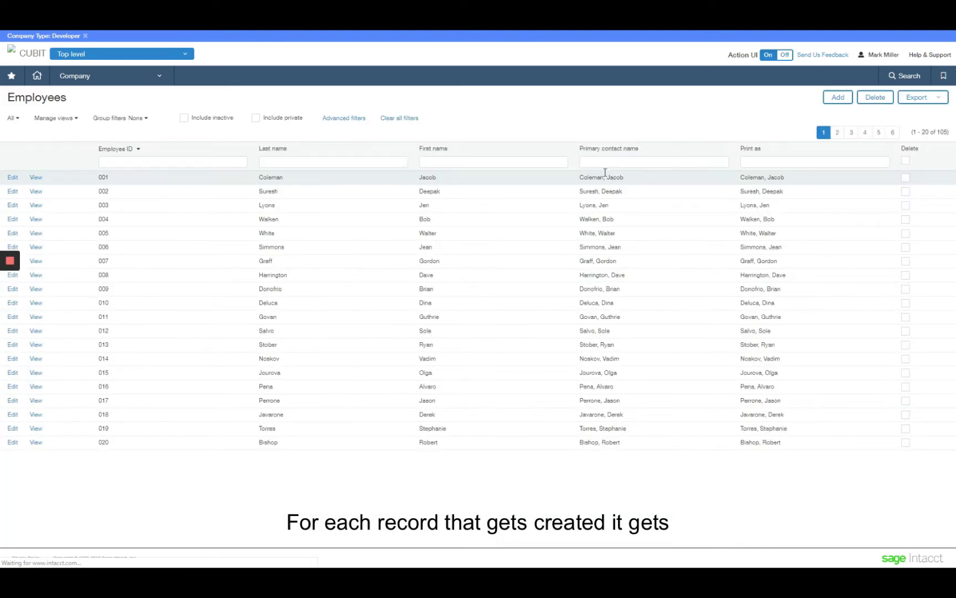
left_click(119, 78)
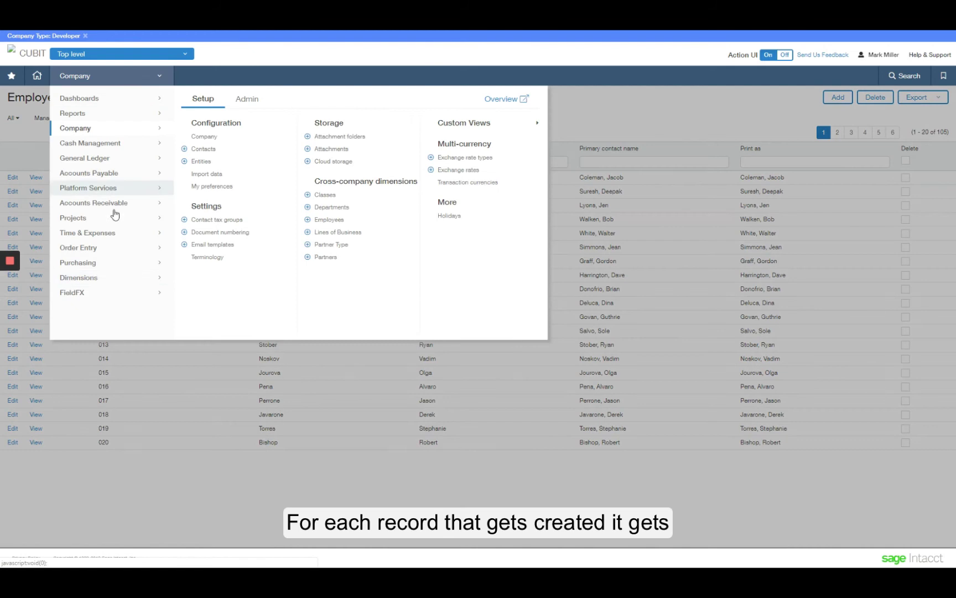
left_click(107, 292)
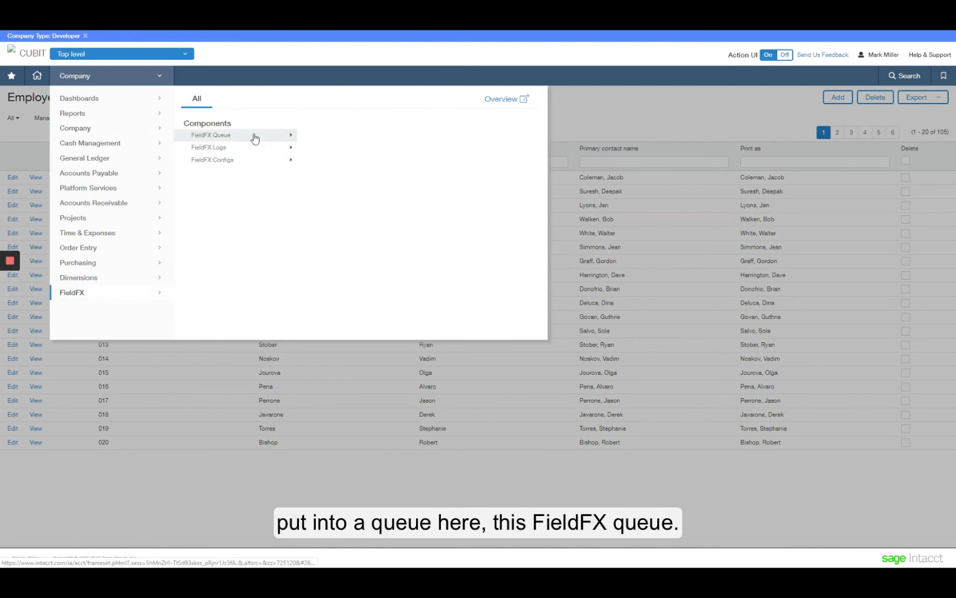
mouse_move(255, 138)
left_click(333, 143)
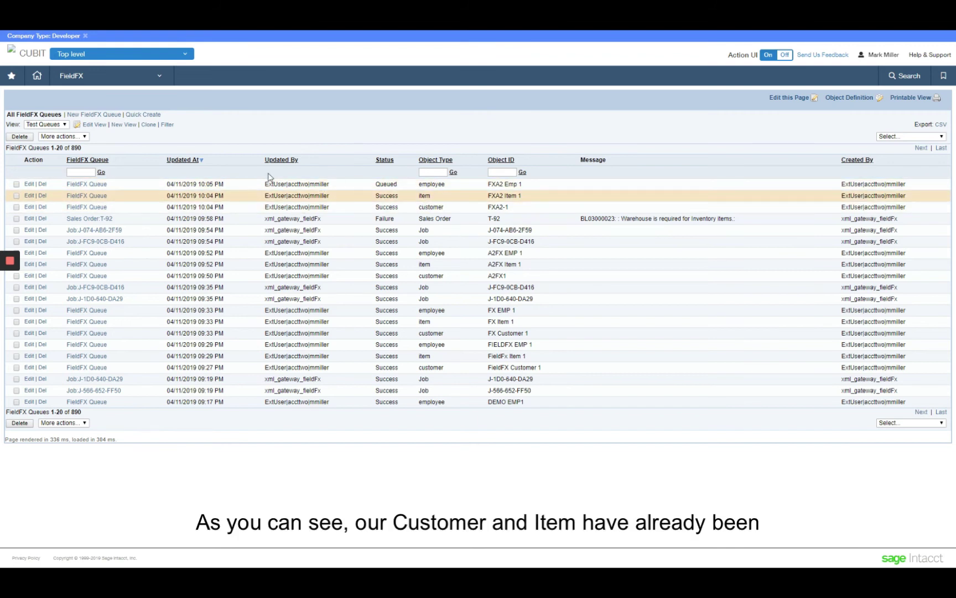
Refresh the queue until FXA2 Emp 1 appears as Queued alongside FXA2-1 and FXA2 Item 1
left_click(102, 173)
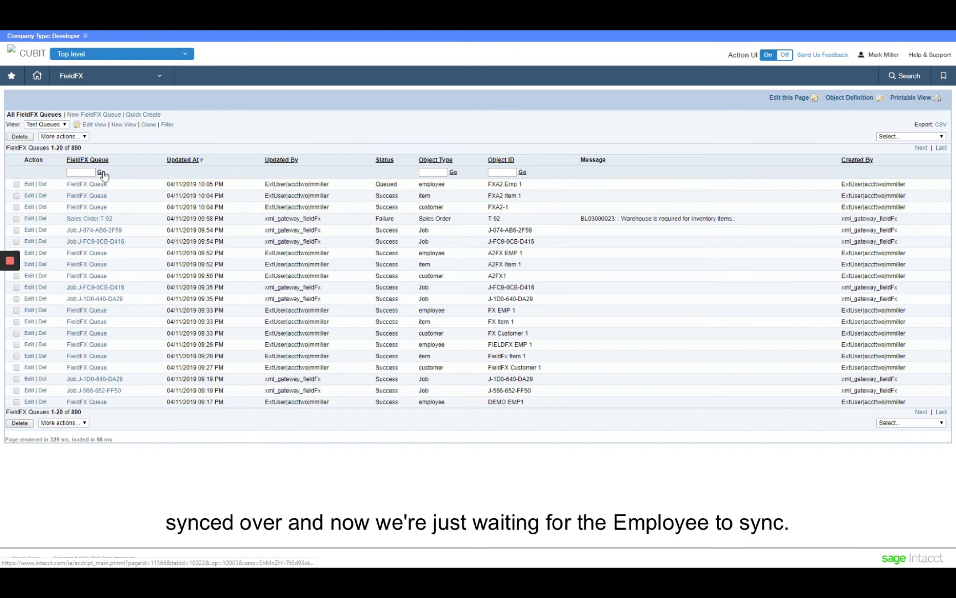
left_click(102, 173)
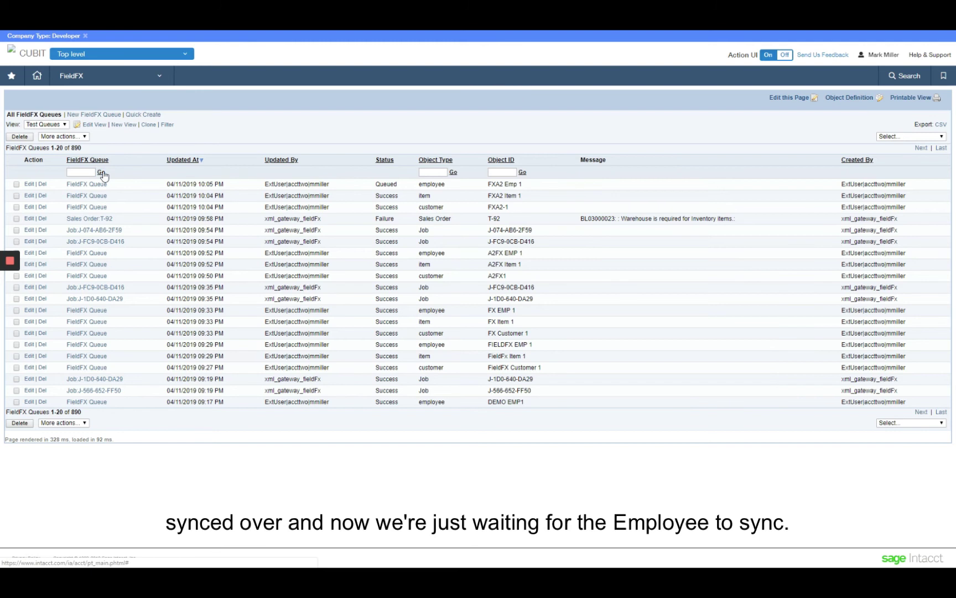
left_click(103, 173)
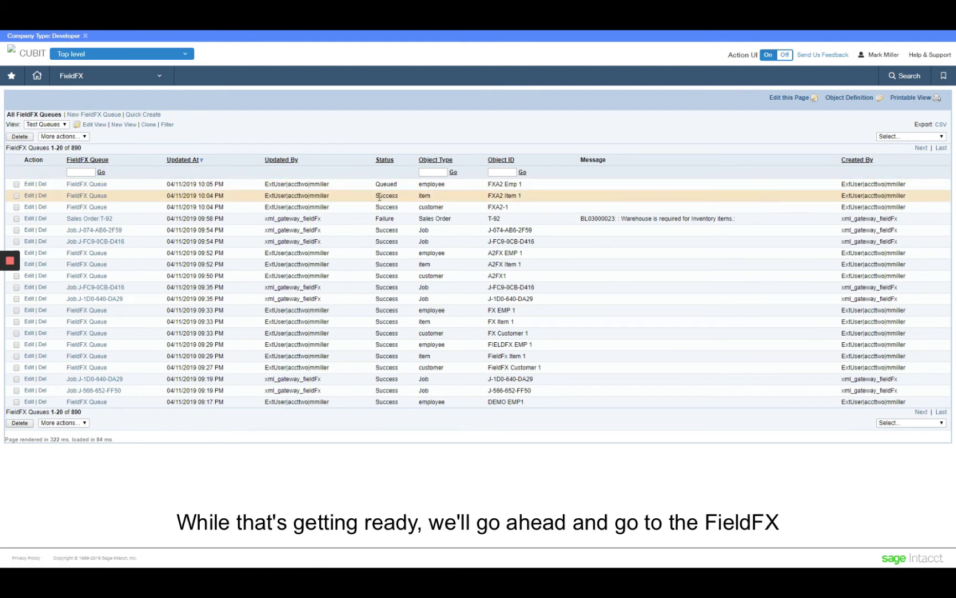
In FieldFX, open the A2 FieldFX 1 account and confirm its external ID is FXA2-1
key("alt+Tab")
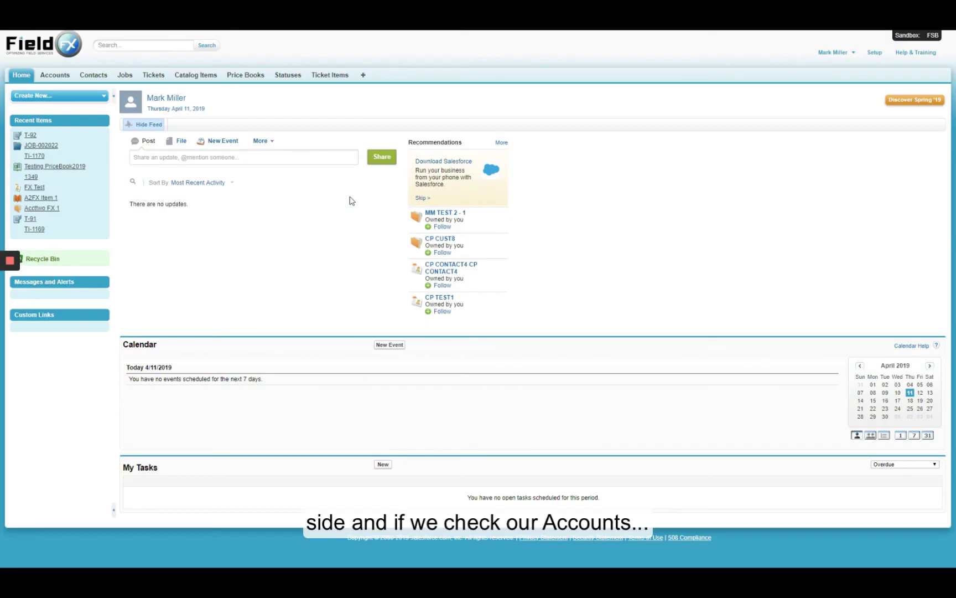
left_click(55, 78)
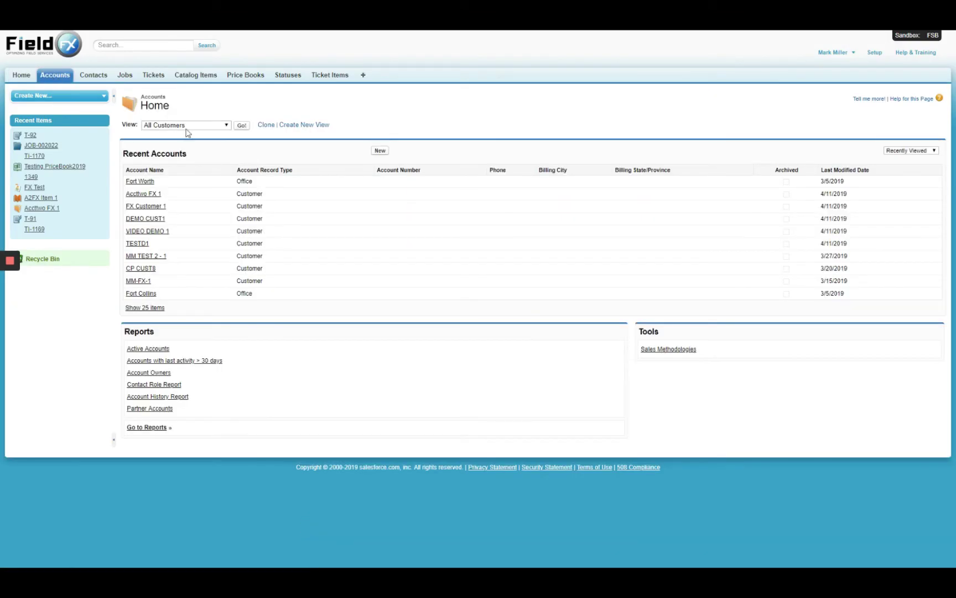
left_click(236, 126)
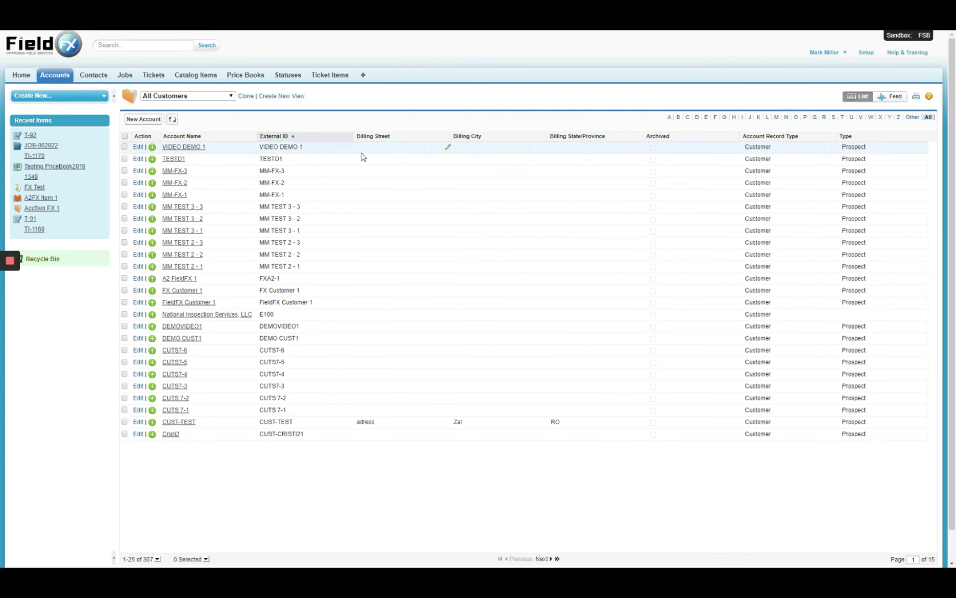
left_click(715, 118)
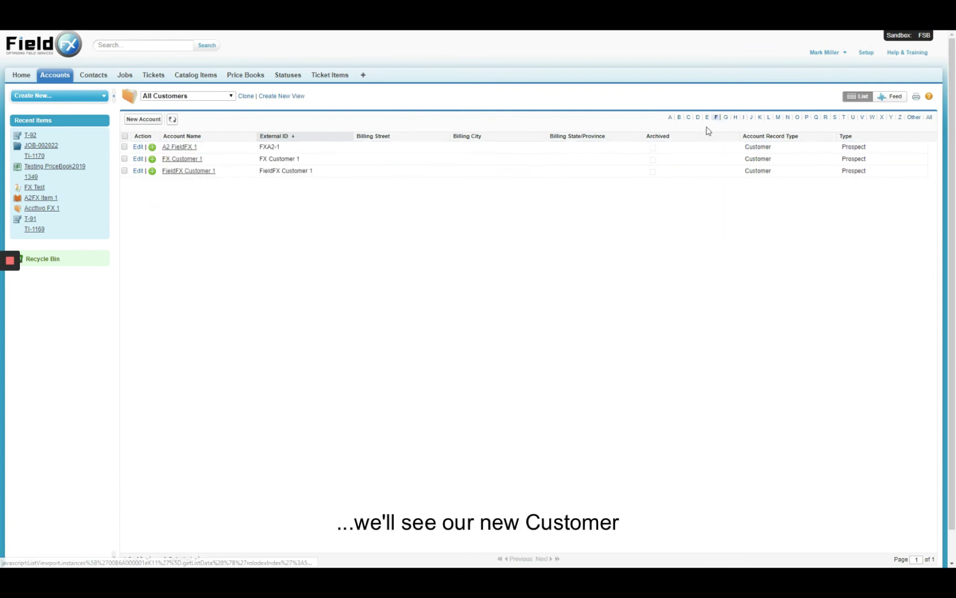
left_click(178, 147)
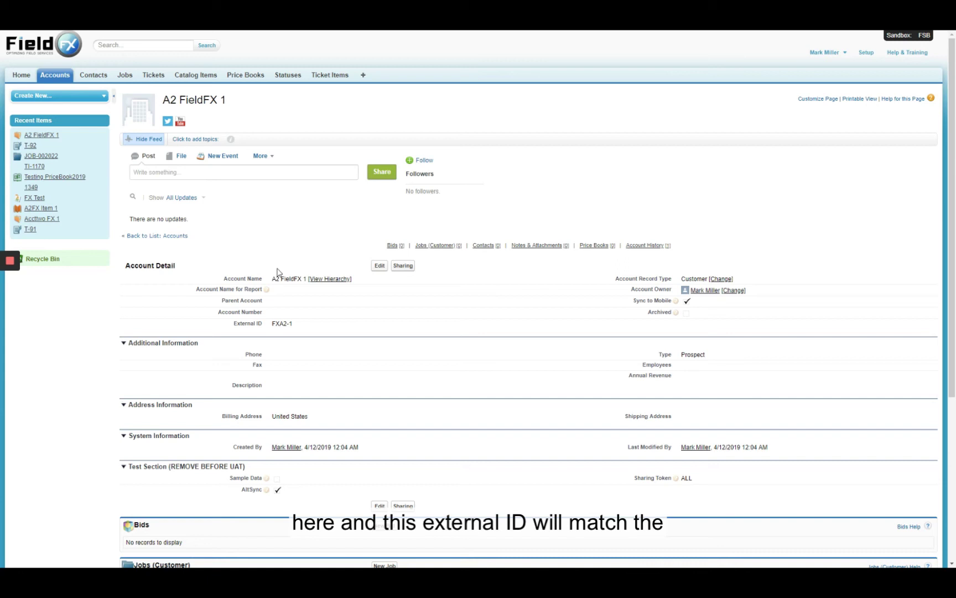
scroll(271, 281, "down", 2)
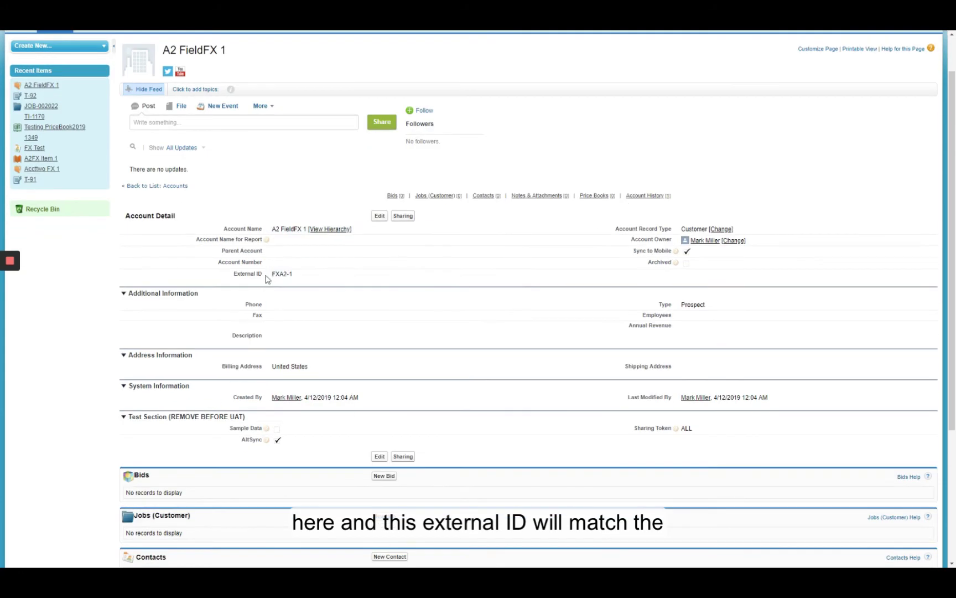
double_click(271, 276)
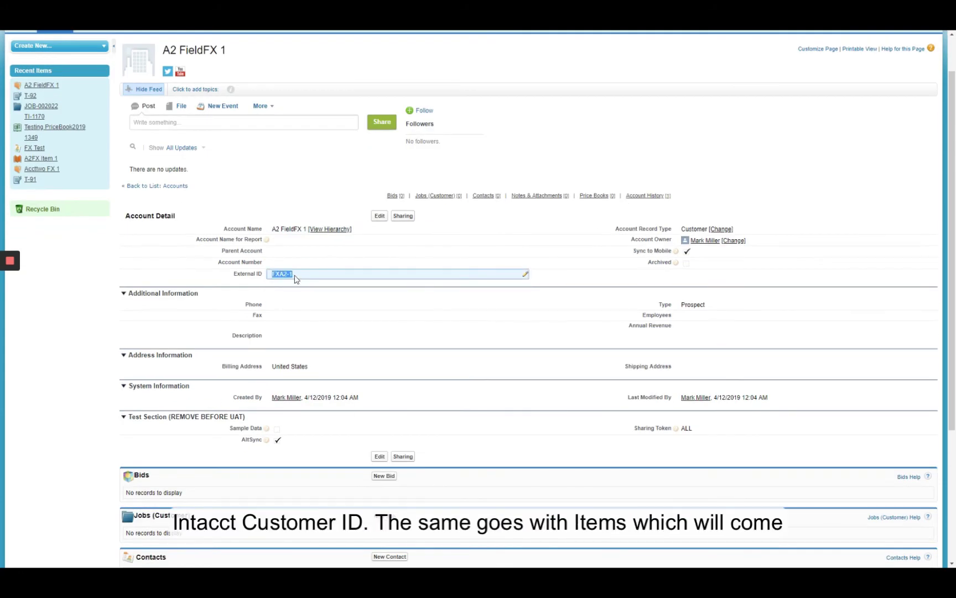
scroll(294, 274, "up", 2)
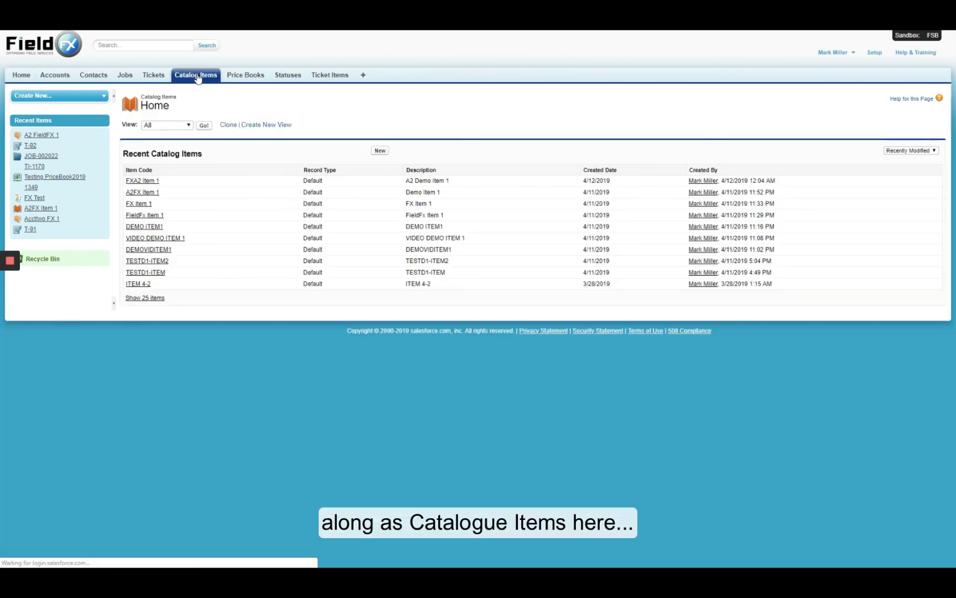
Open the FXA2 Item 1 catalog item and check its description, then return to Intacct
left_click(153, 181)
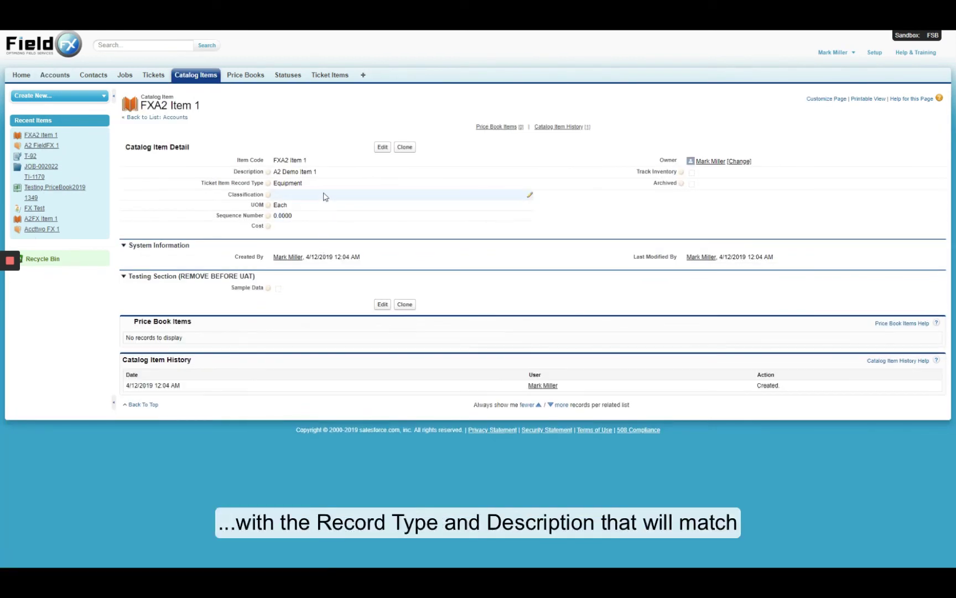
double_click(279, 172)
left_click_drag(273, 172, 312, 173)
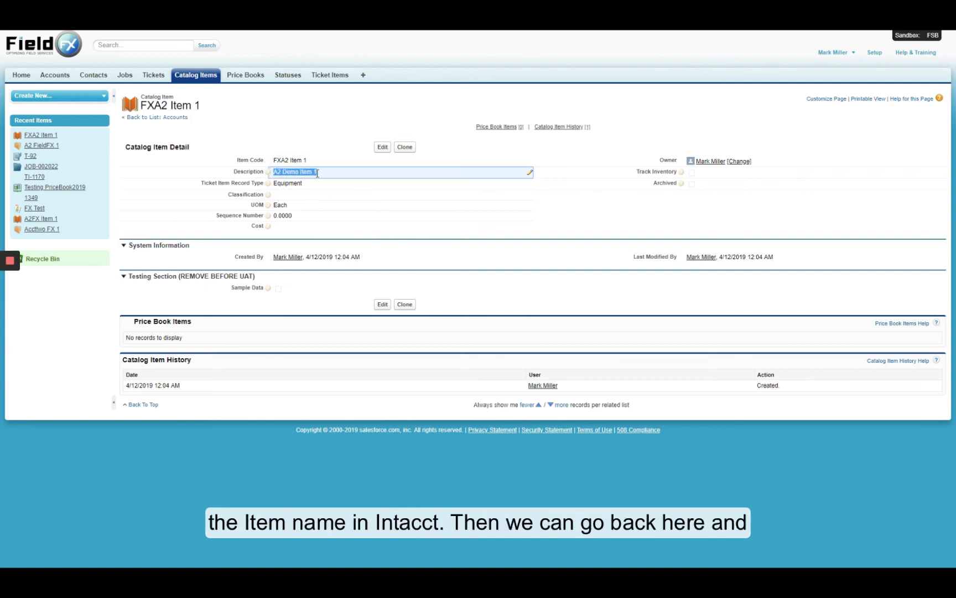
key("alt+Tab")
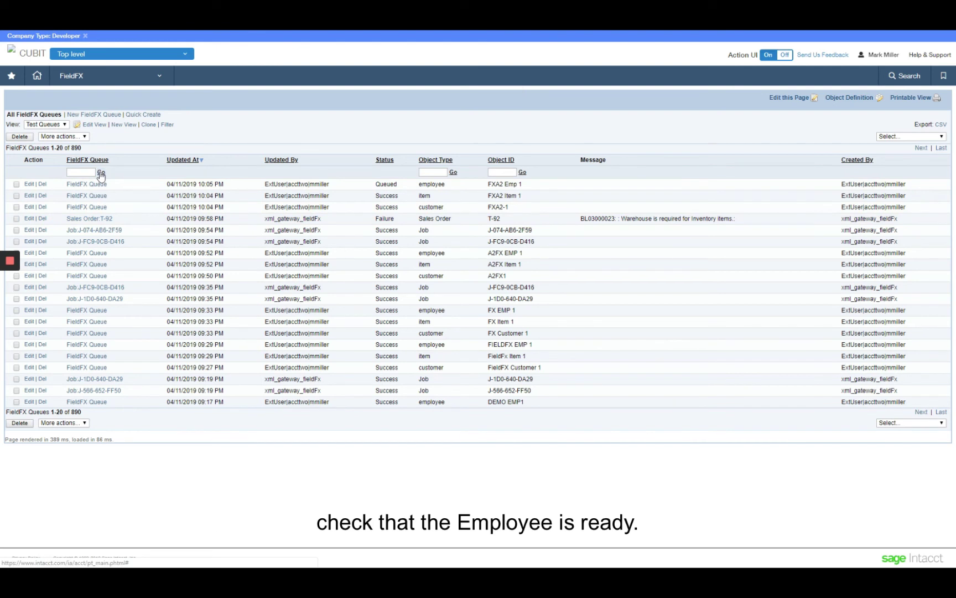
Repeatedly refresh the FieldFX Queue until the FXA2 Emp 1 row shows Success
left_click(101, 173)
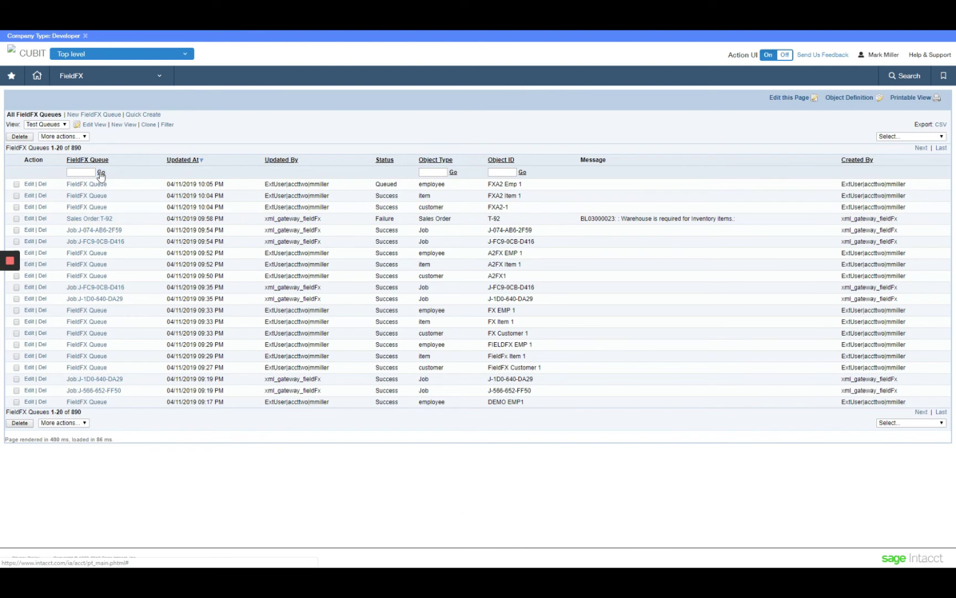
left_click(100, 174)
left_click(100, 174)
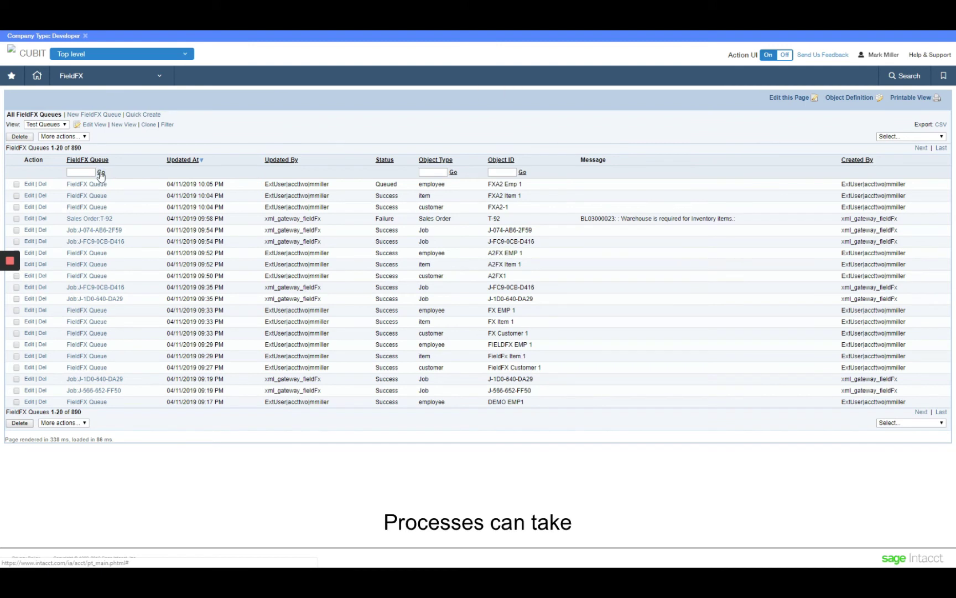
left_click(101, 174)
left_click(100, 174)
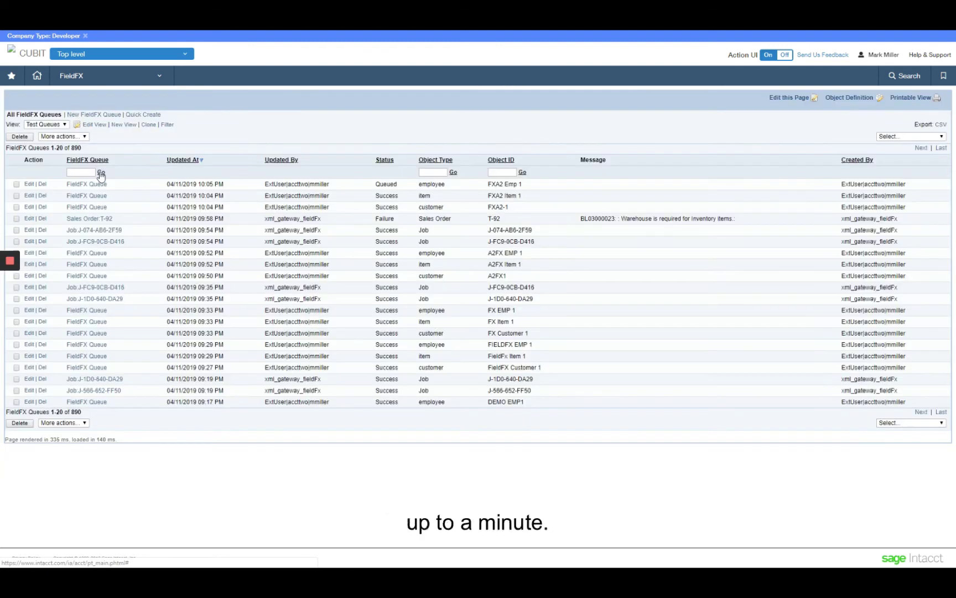
left_click(101, 173)
left_click(101, 173)
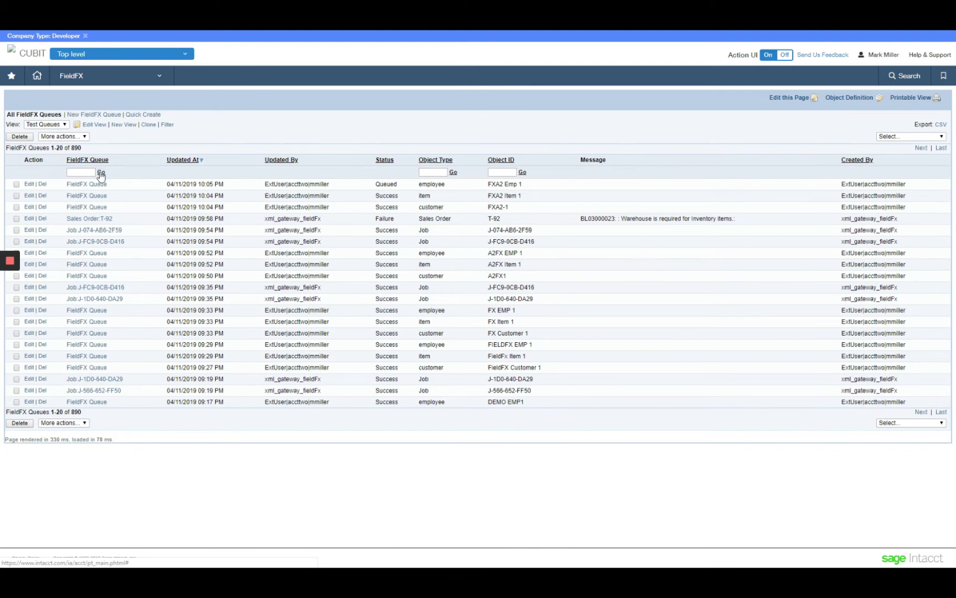
left_click(101, 174)
left_click(101, 174)
left_click(101, 173)
left_click(100, 174)
left_click(101, 174)
left_click(101, 174)
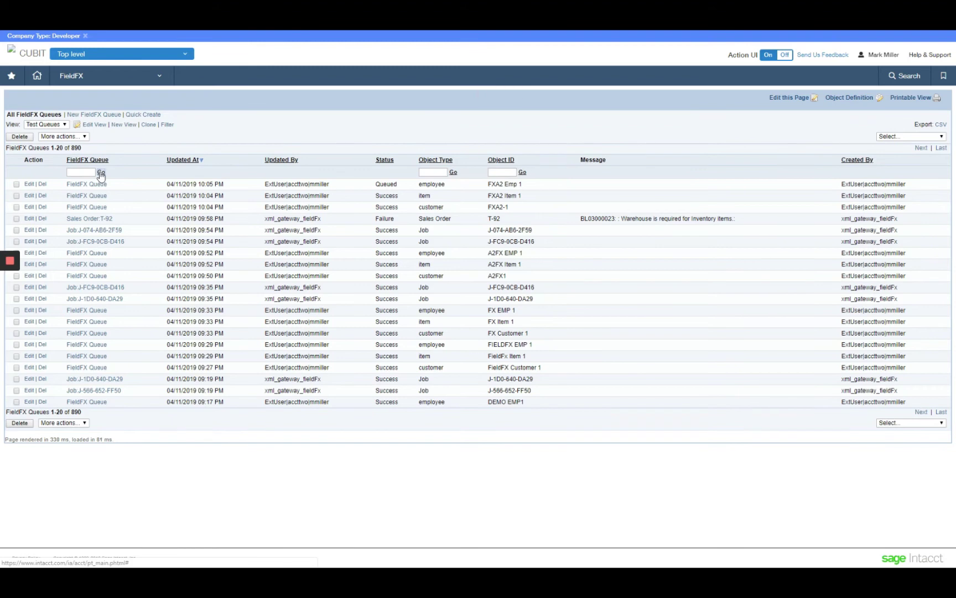
left_click(100, 174)
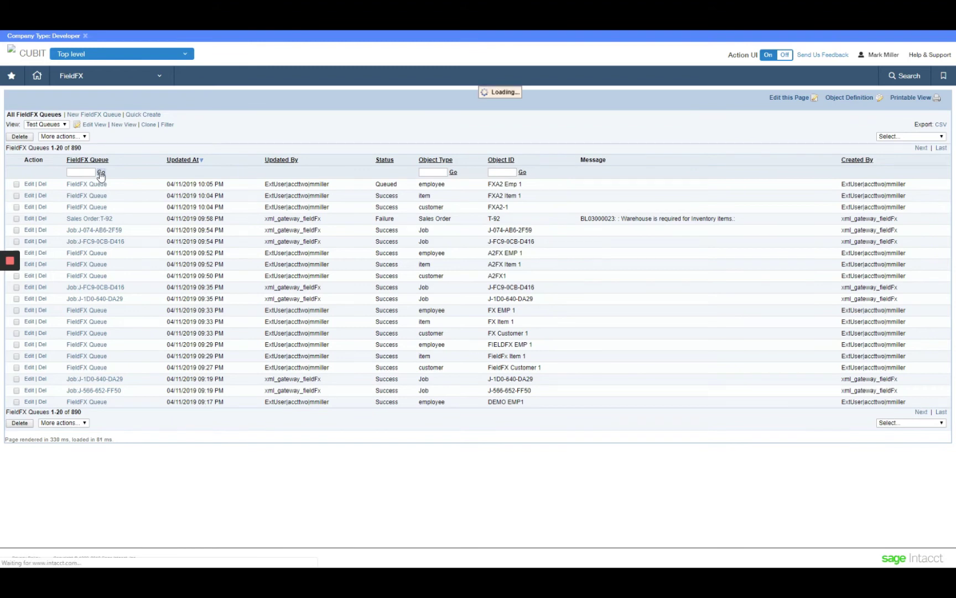
left_click(101, 174)
left_click(101, 173)
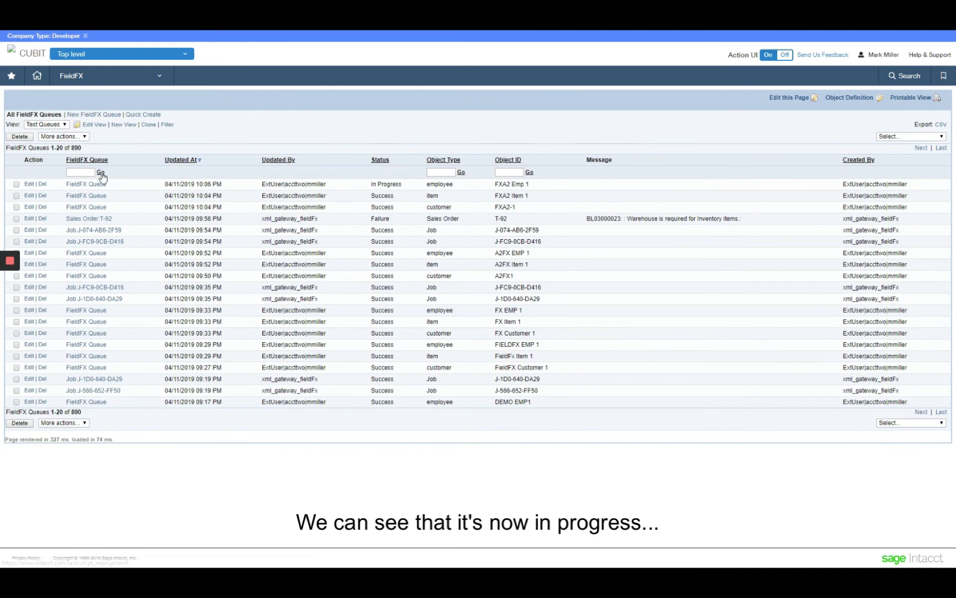
left_click(101, 172)
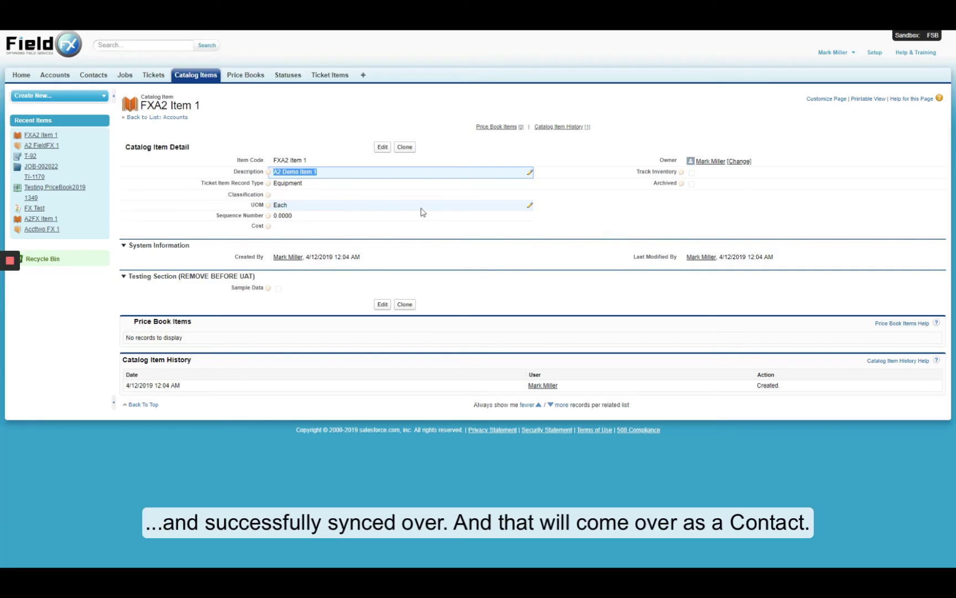
Open the synced employee contact from Employee Contacts and confirm its office is Fort Collins
left_click(92, 78)
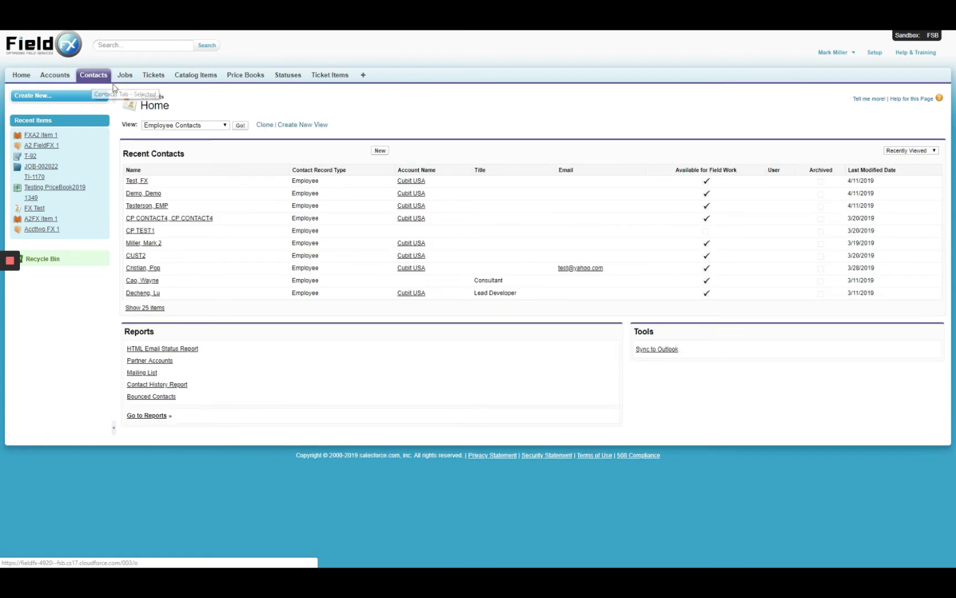
left_click(240, 127)
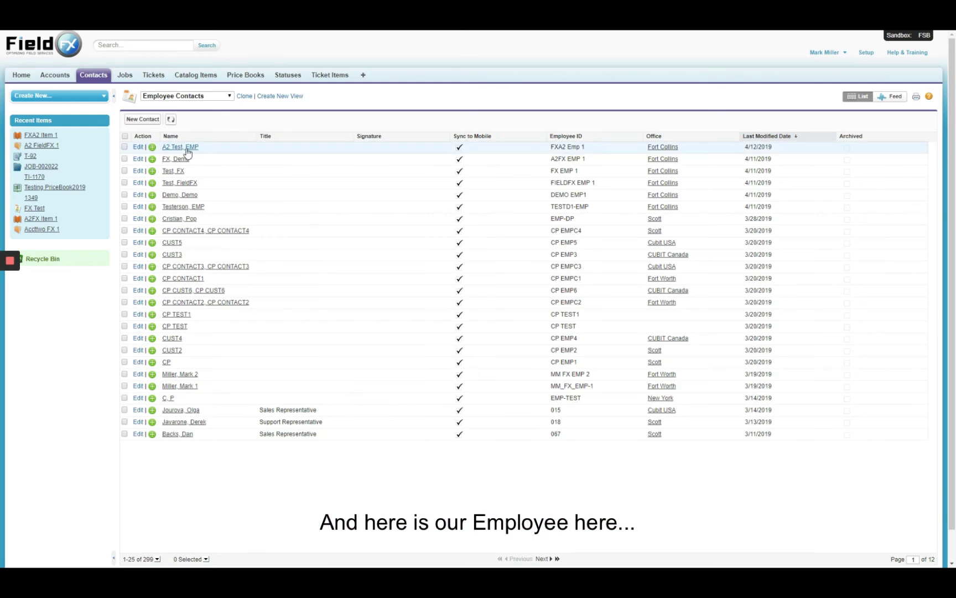
left_click(183, 148)
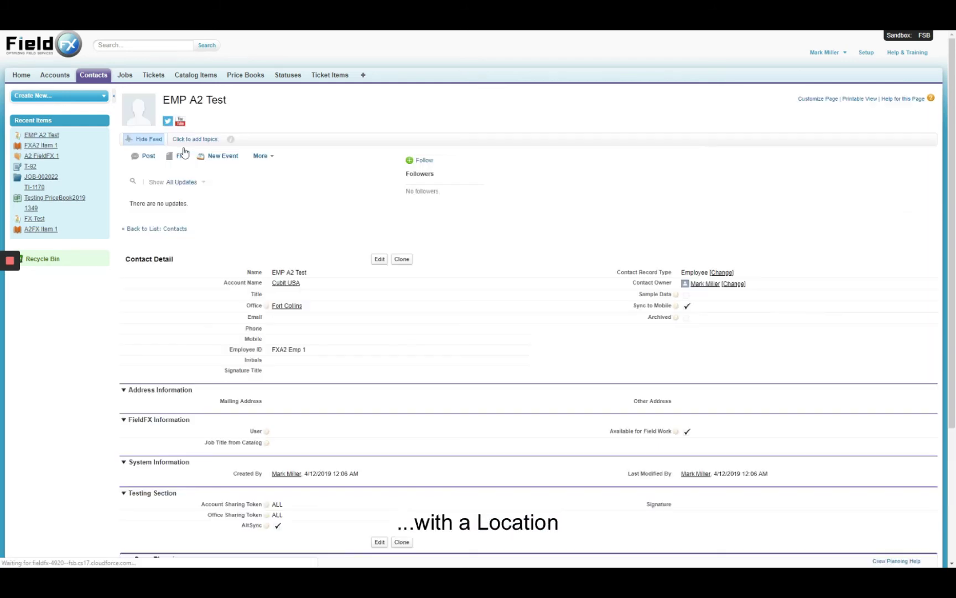
scroll(179, 241, "down", 2)
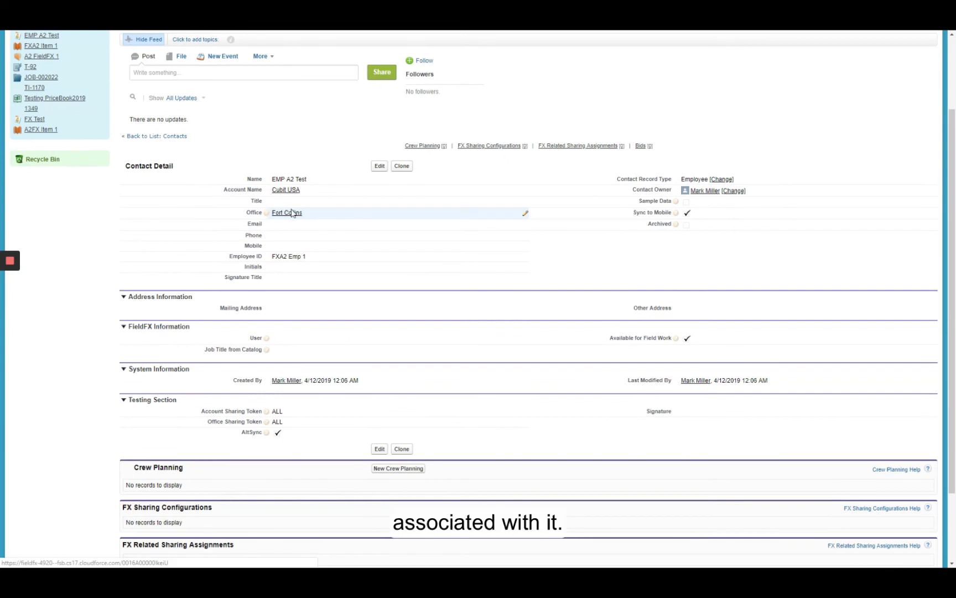
scroll(188, 246, "down", 1)
scroll(184, 247, "up", 3)
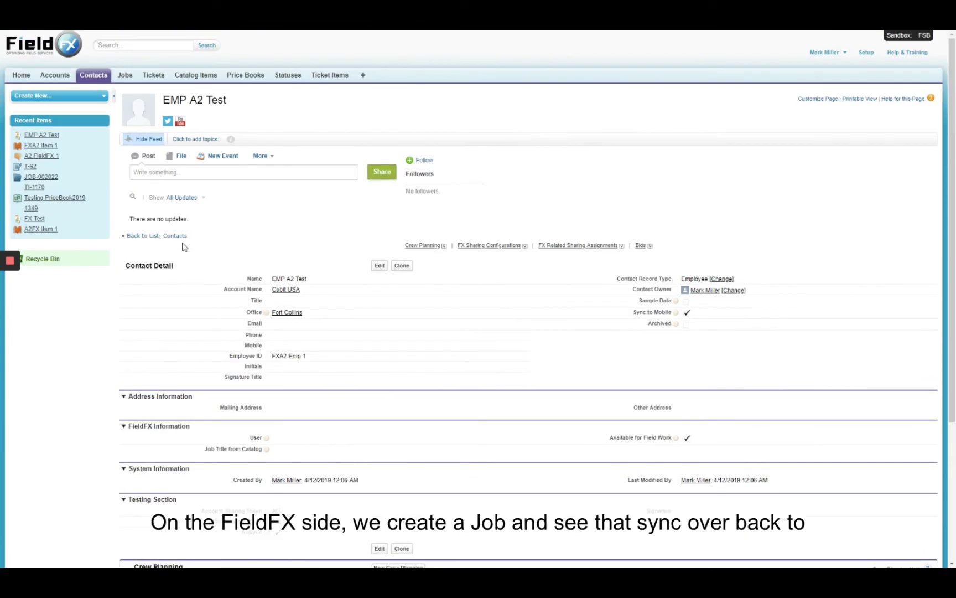
left_click(124, 77)
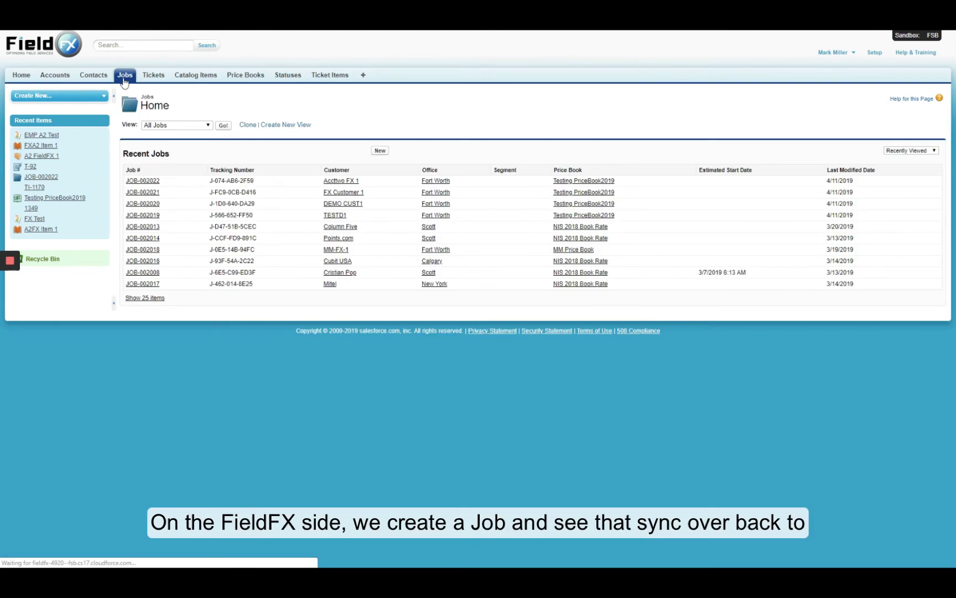
Save new job JOB-002023 with office Fort Worth, price book Testing PriceBook2019, customer A2 FieldFX 1
left_click(381, 151)
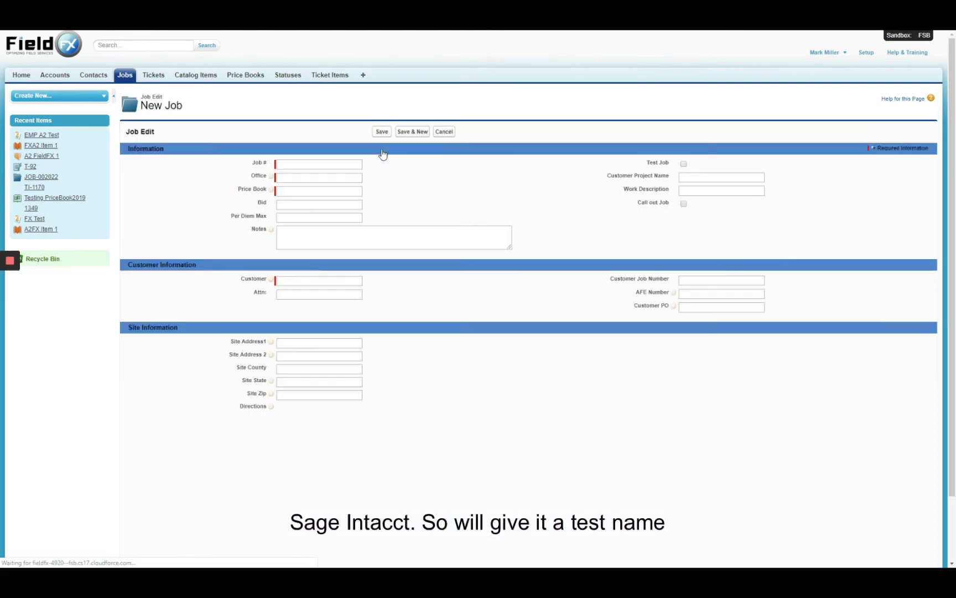
left_click(315, 164)
type("TEST NAME")
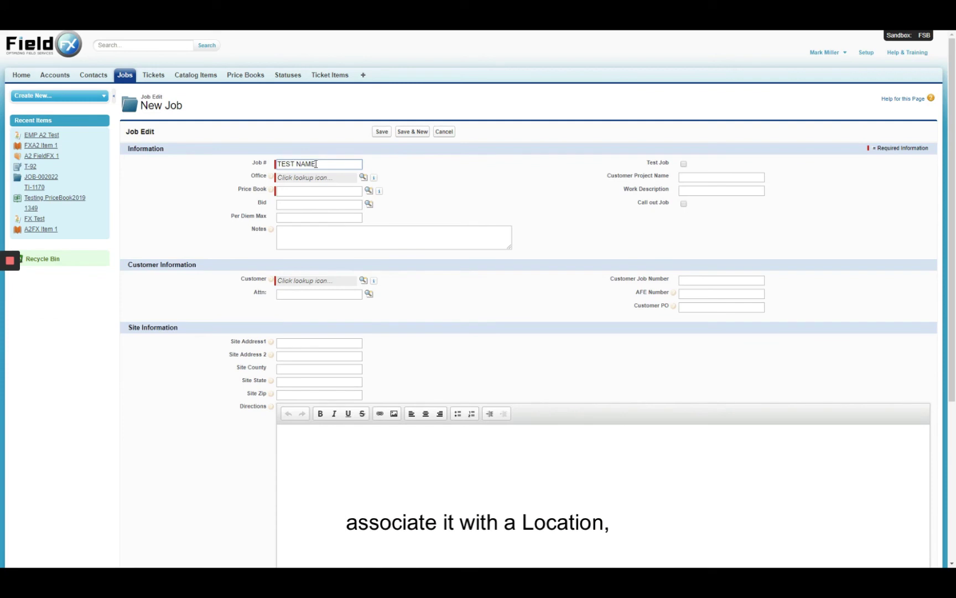
key("Tab")
left_click(363, 177)
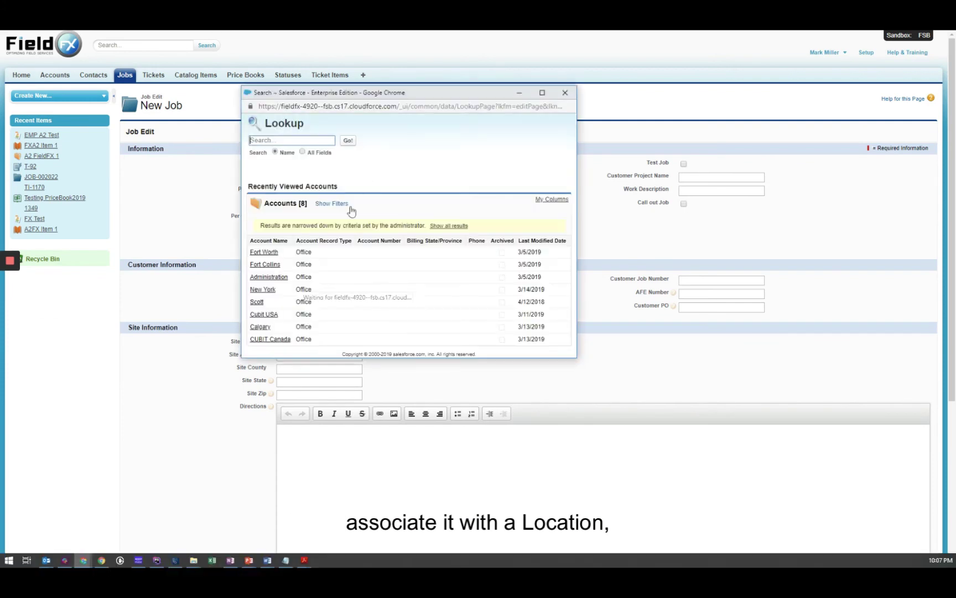
left_click(264, 253)
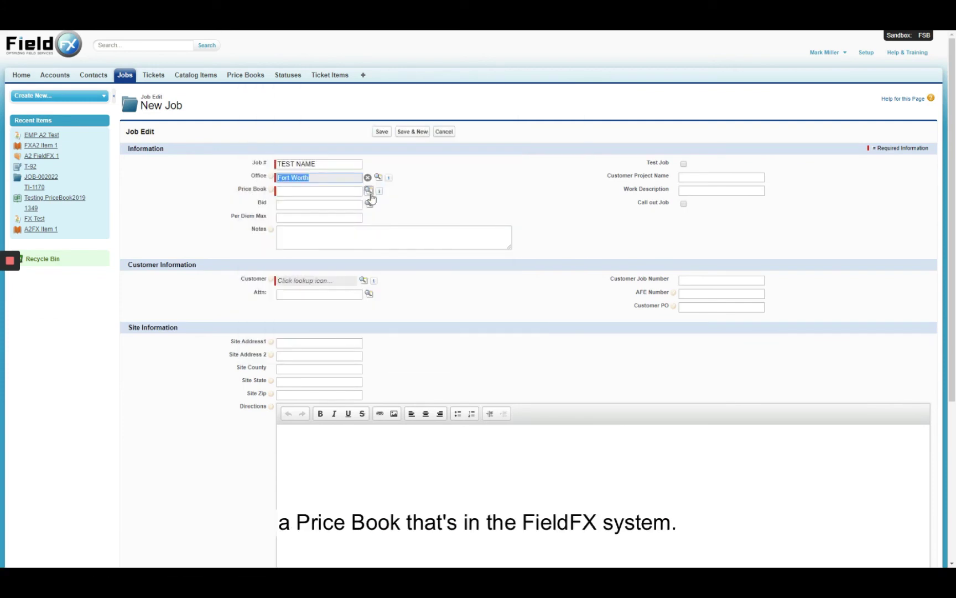
left_click(369, 193)
left_click(308, 266)
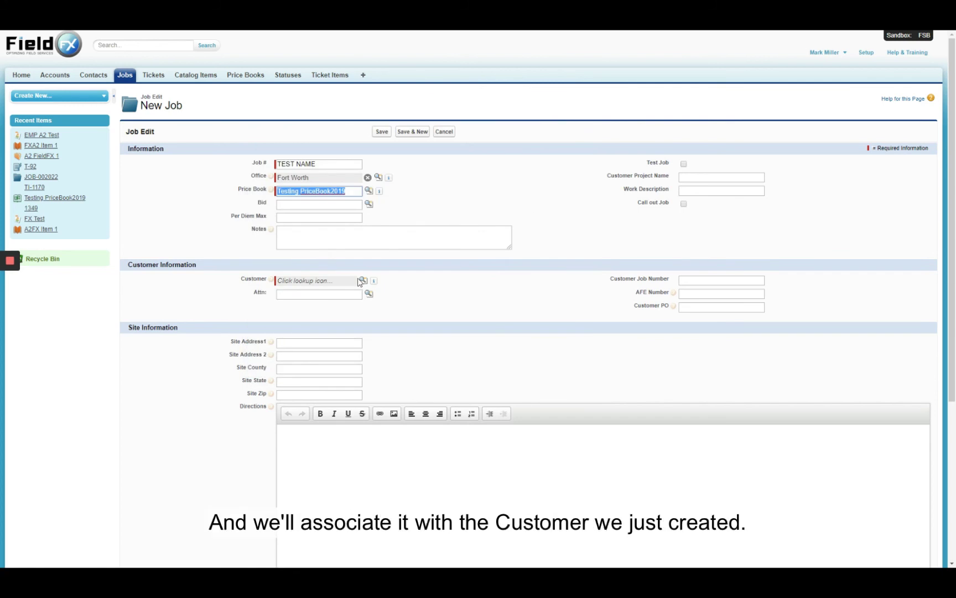
left_click(362, 280)
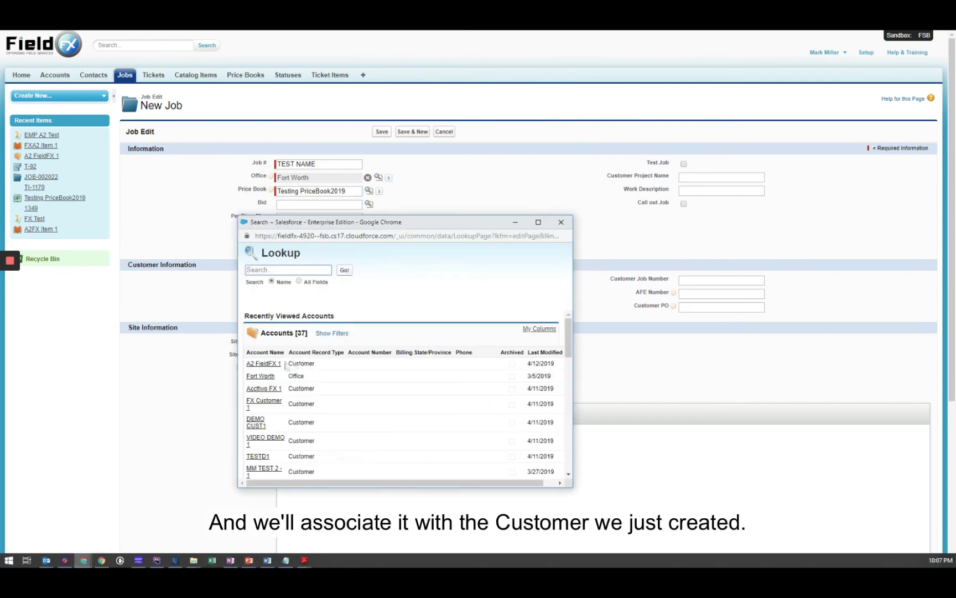
left_click(264, 364)
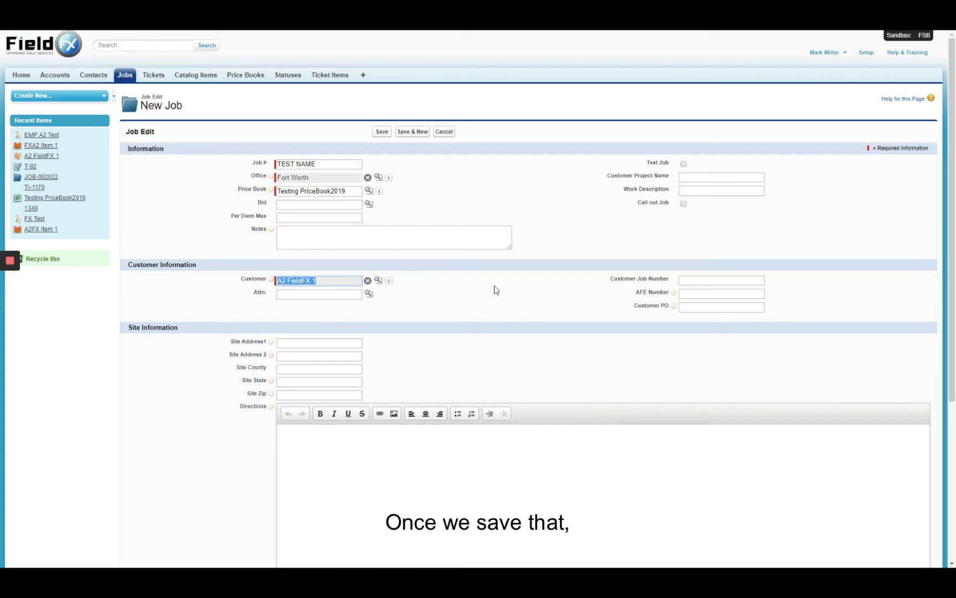
left_click(382, 132)
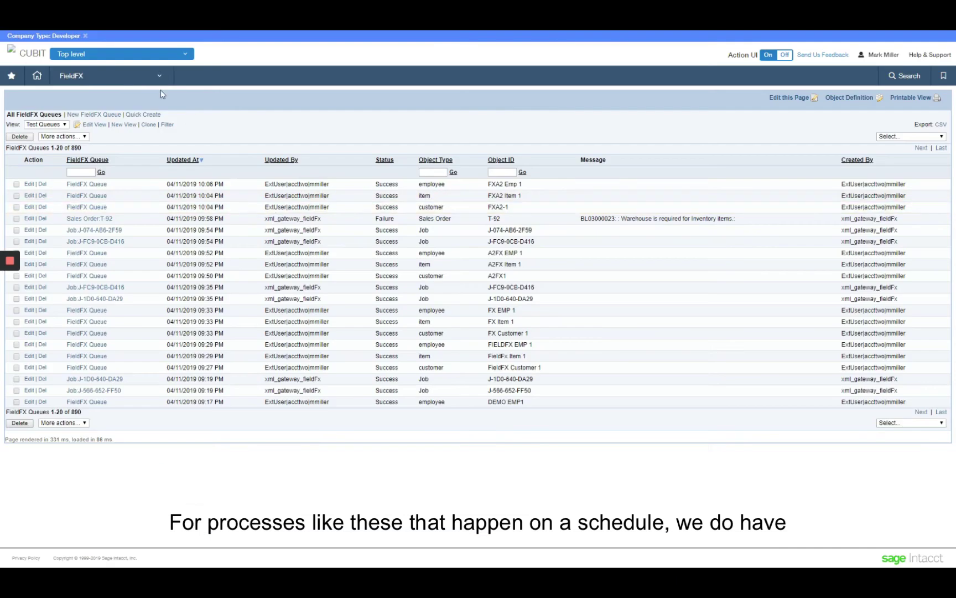
Open the FieldFX Logs and review the latest job processing entries
left_click(159, 78)
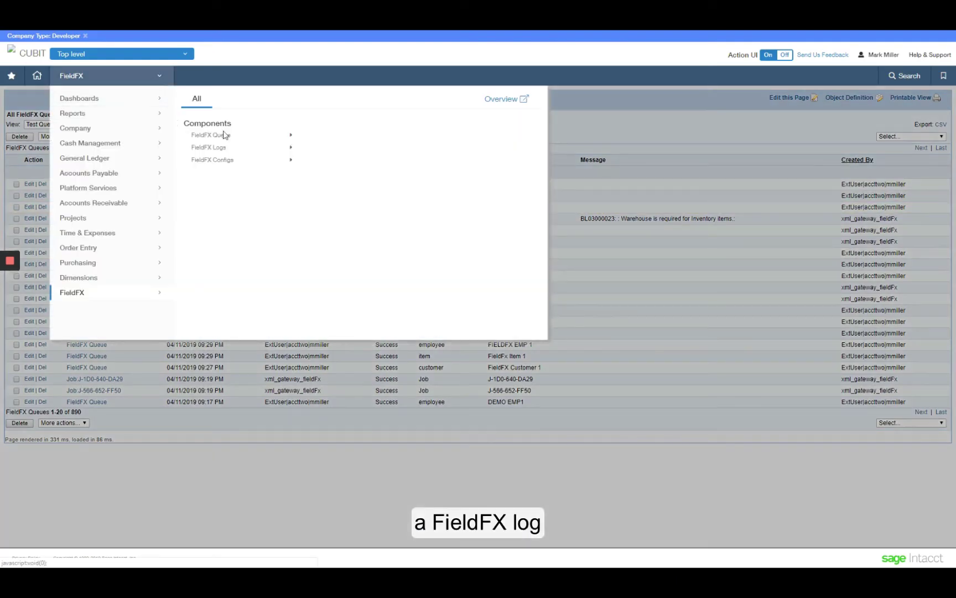
mouse_move(252, 149)
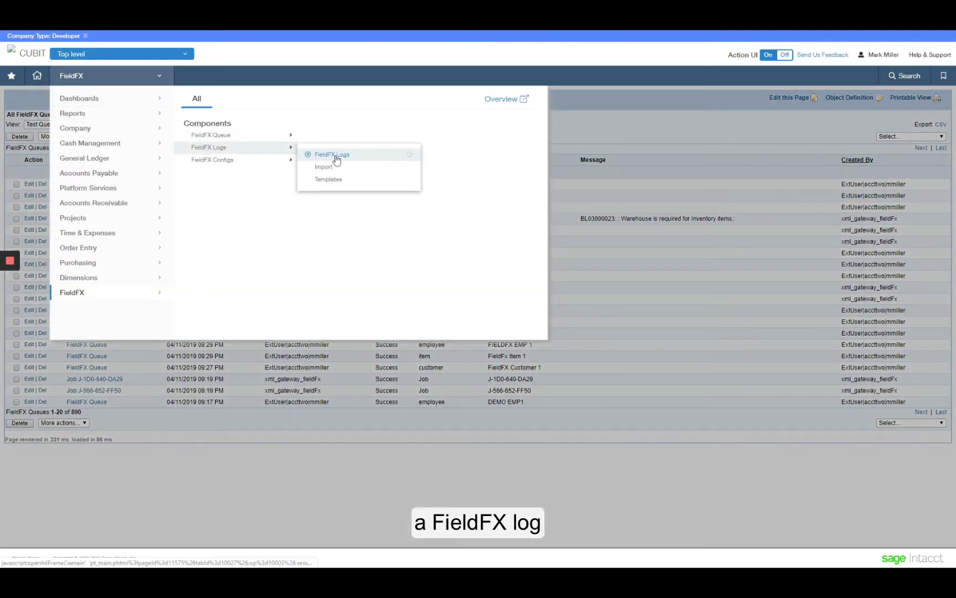
left_click(332, 155)
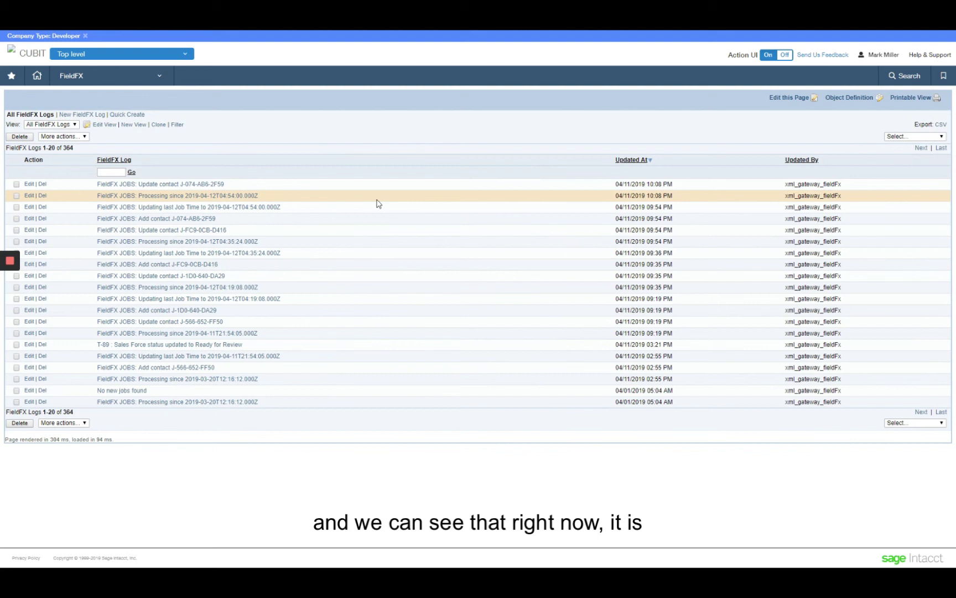
left_click_drag(266, 200, 169, 184)
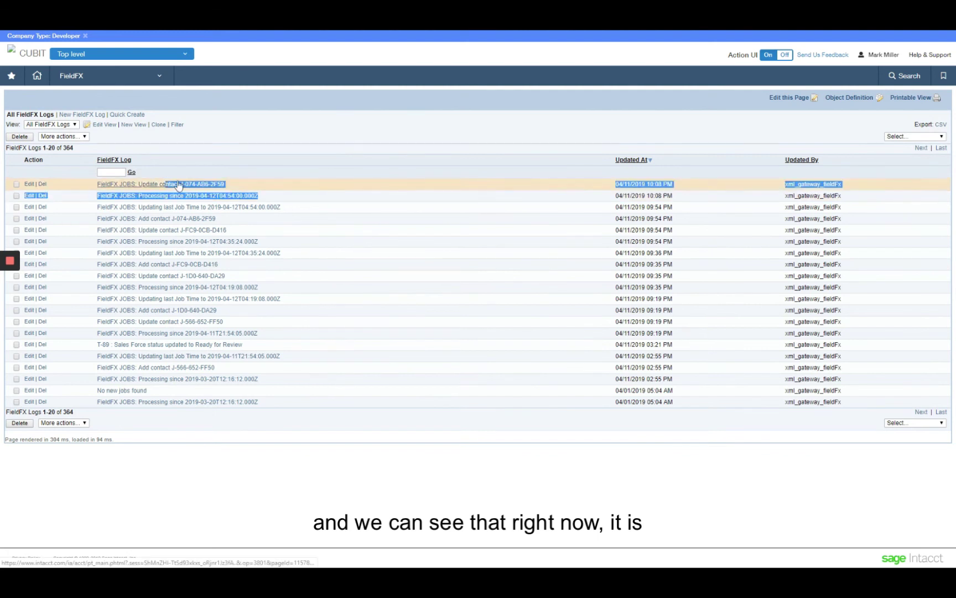
left_click(239, 163)
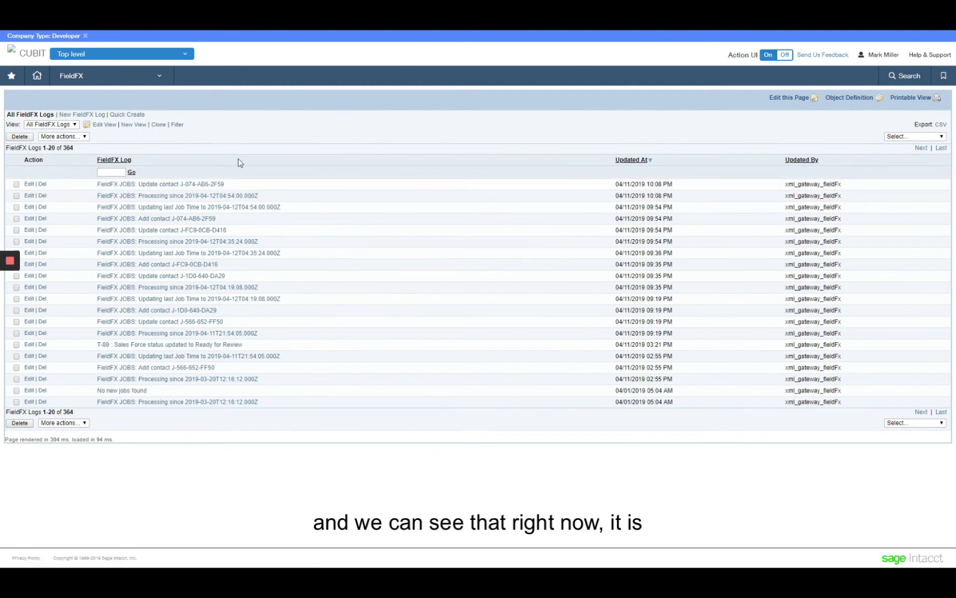
Bring up the Projects list, where JOB-002023 appears for customer FXA2-1
left_click(118, 83)
left_click(94, 218)
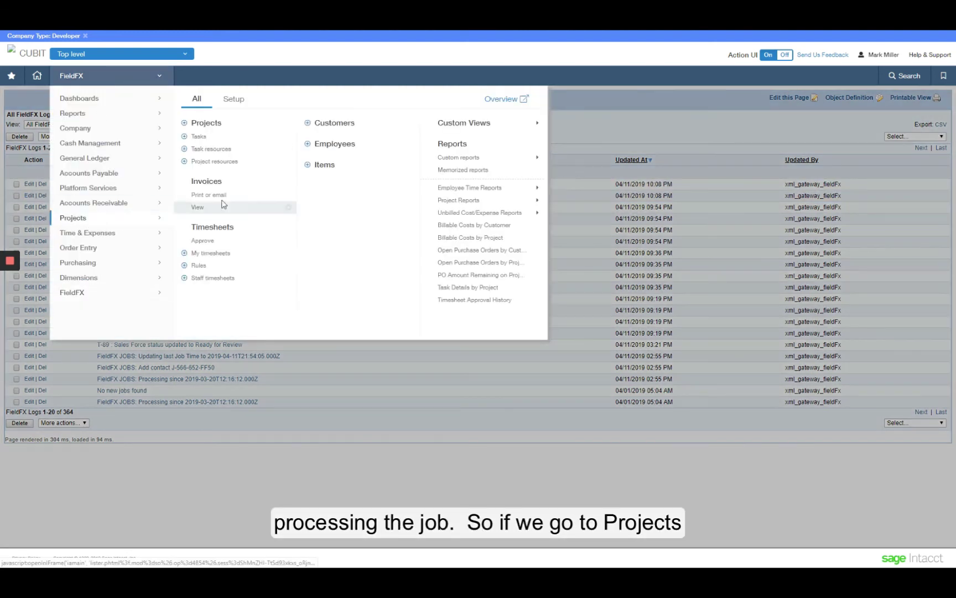
left_click(206, 123)
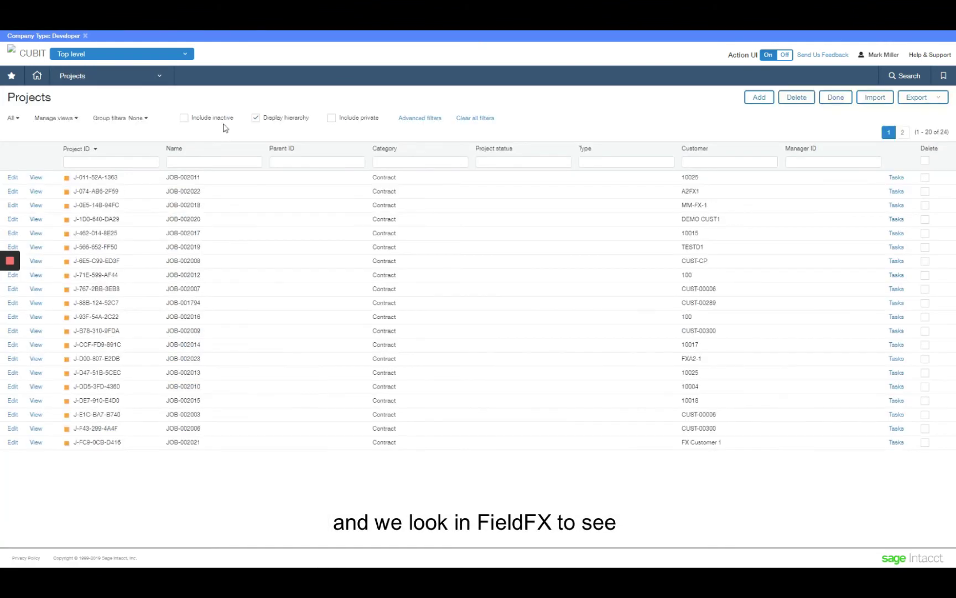
Check the job number JOB-002023 on the FieldFX job page for comparison
key("ctrl+Tab")
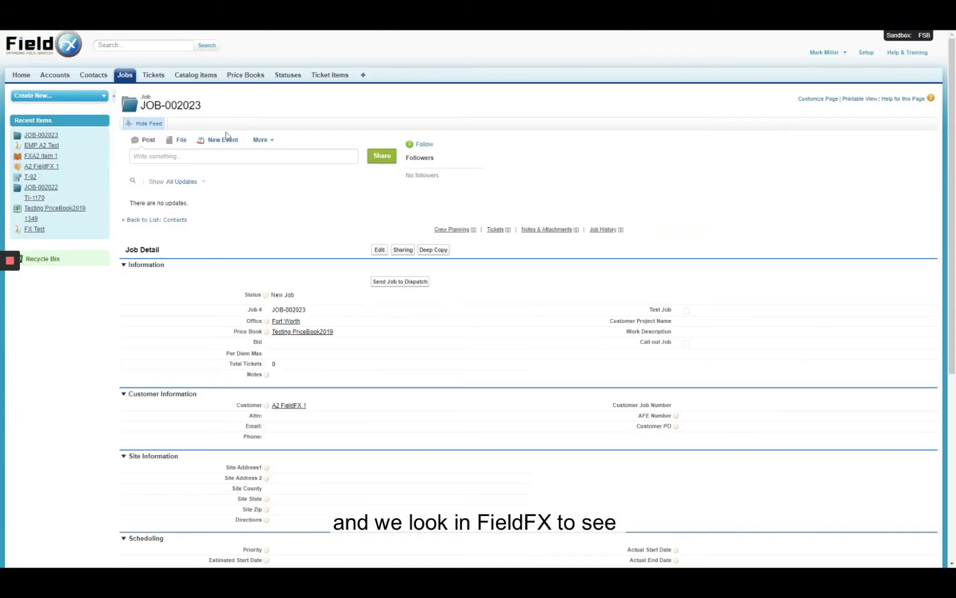
double_click(272, 311)
left_click_drag(272, 310, 293, 311)
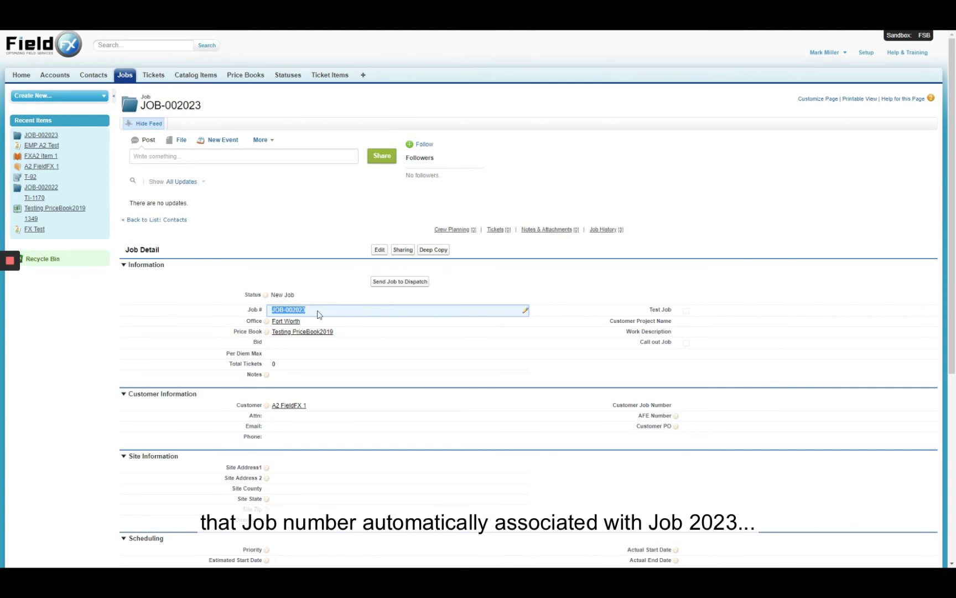
key("ctrl+Tab")
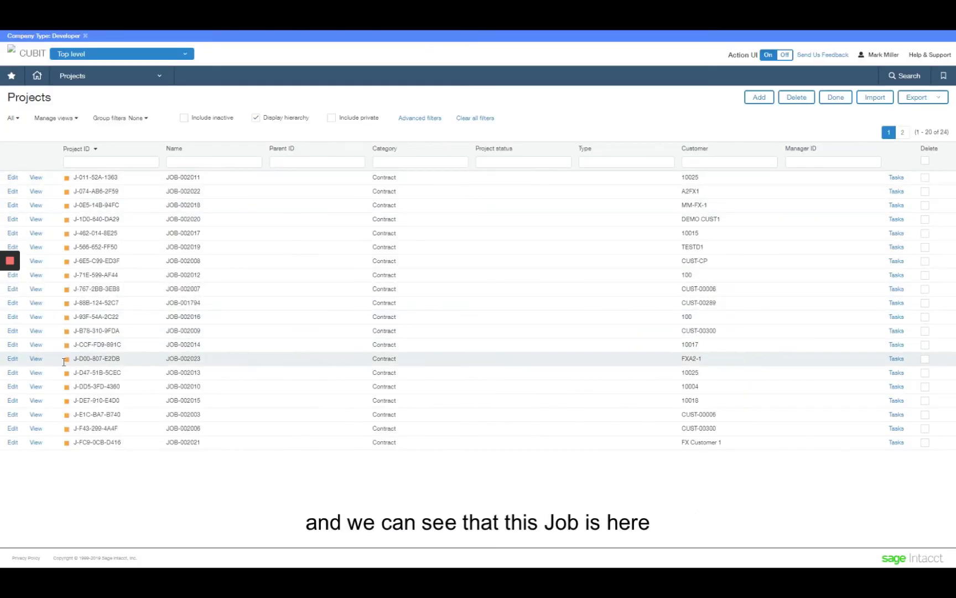
View the JOB-002023 project and its additional info, including the auto-generated ID and ship-to contact
left_click(38, 360)
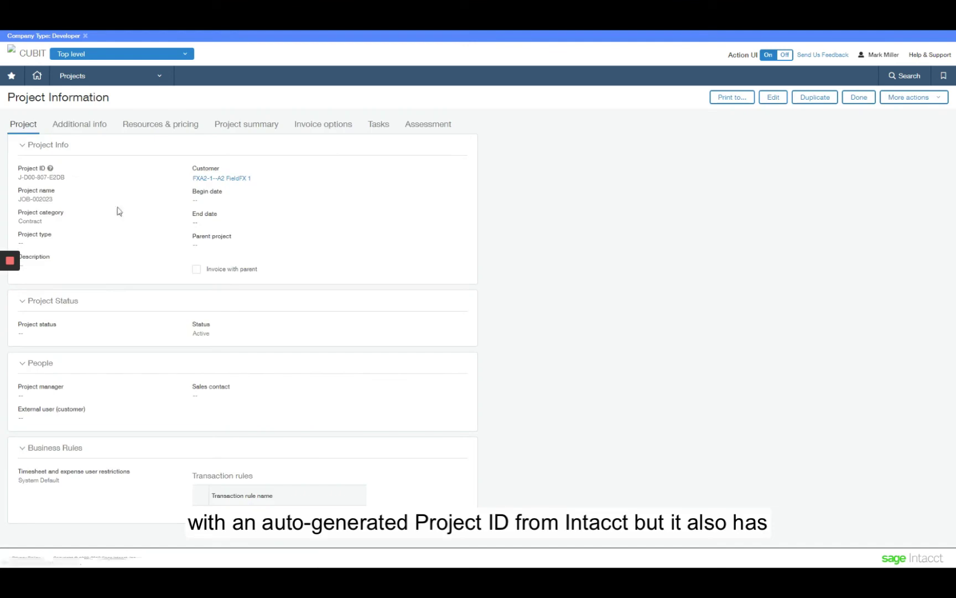
left_click_drag(72, 181, 25, 178)
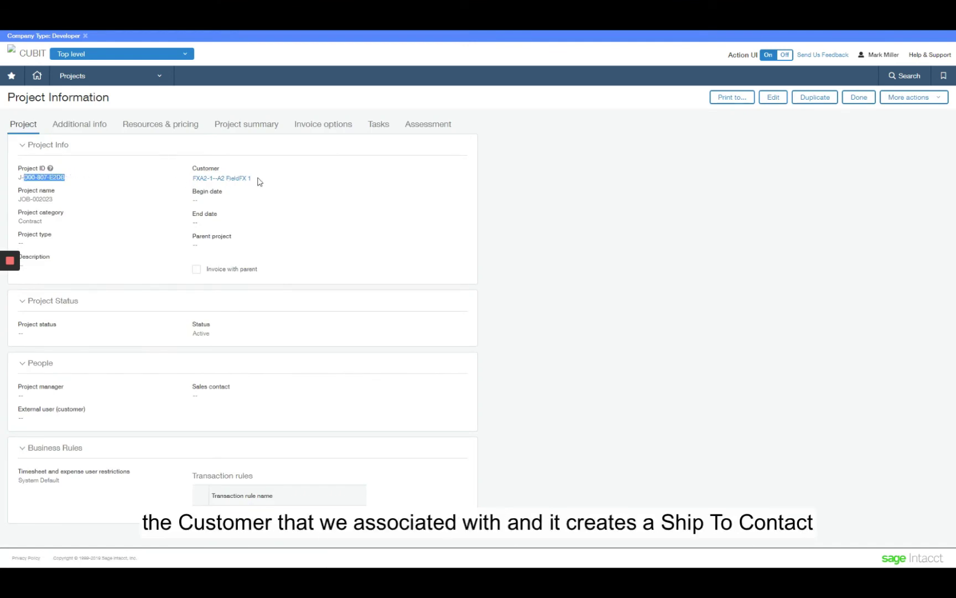
left_click(83, 124)
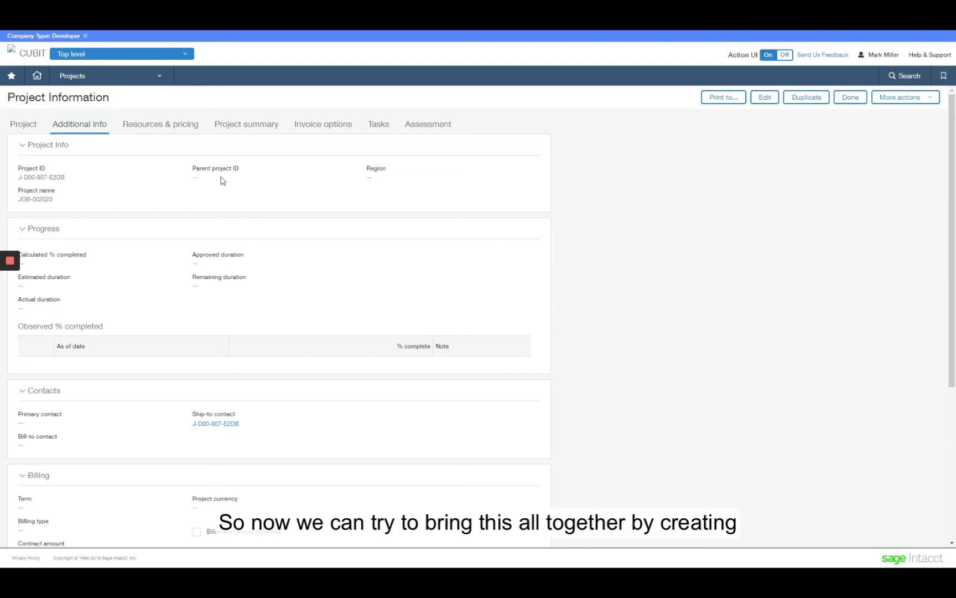
left_click(37, 76)
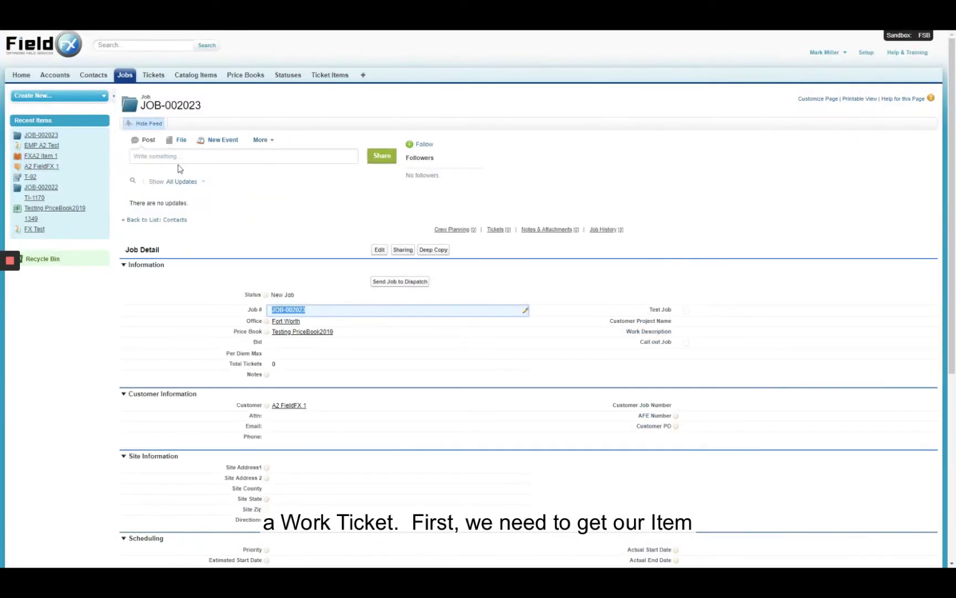
Go through Catalog Items to Price Books and open Testing PriceBook2019's Price Book Builder
left_click(125, 75)
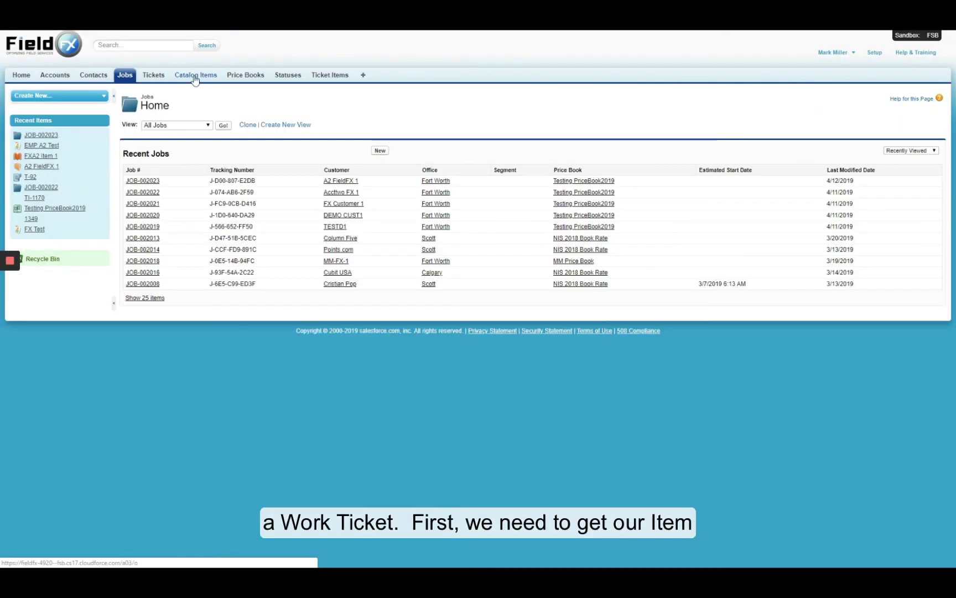
left_click(196, 80)
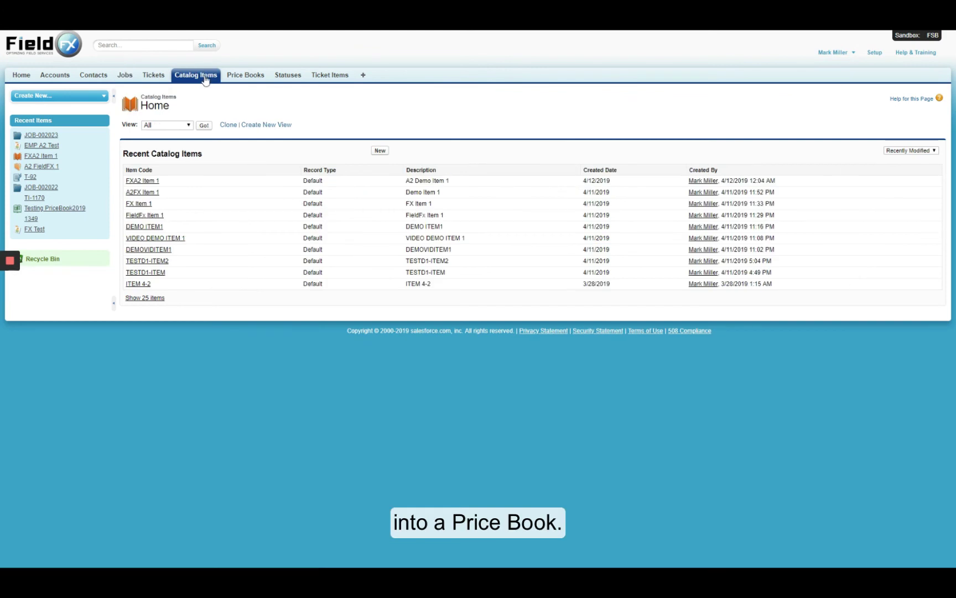
left_click(241, 80)
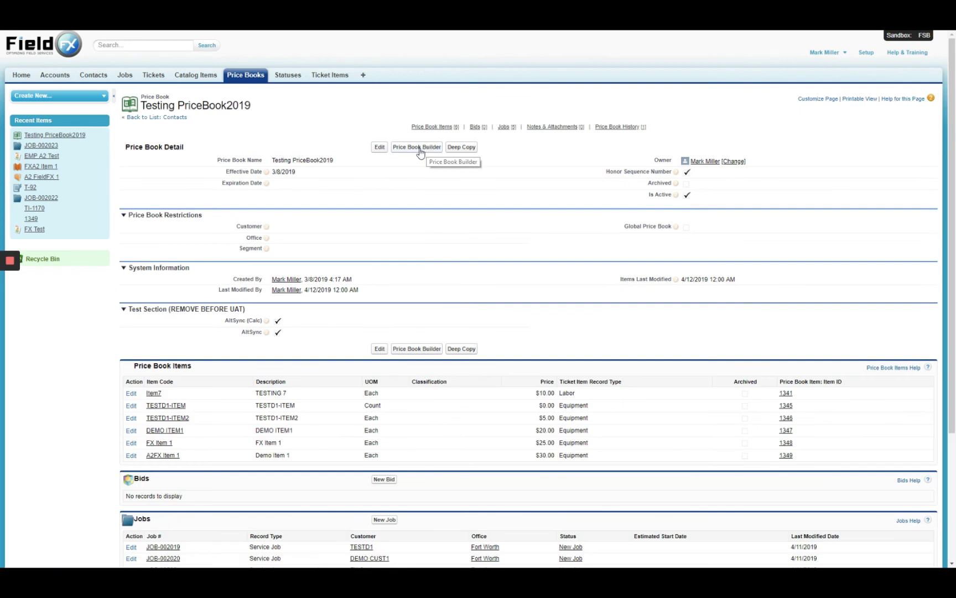
left_click(419, 148)
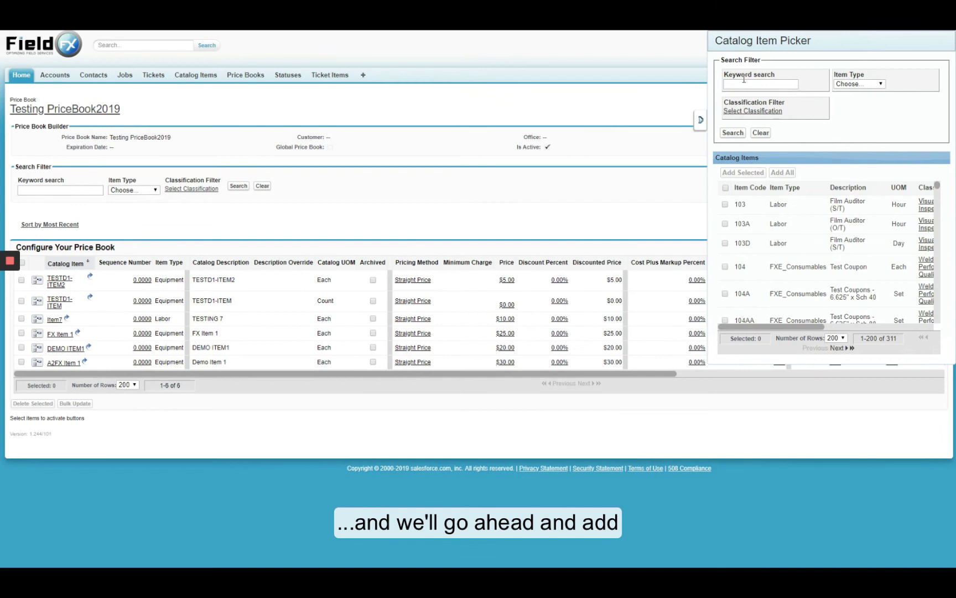
Search catalog items for 'FX', add FXA2 Item 1, and set its price to 50
left_click(745, 82)
type("FX")
key("Return")
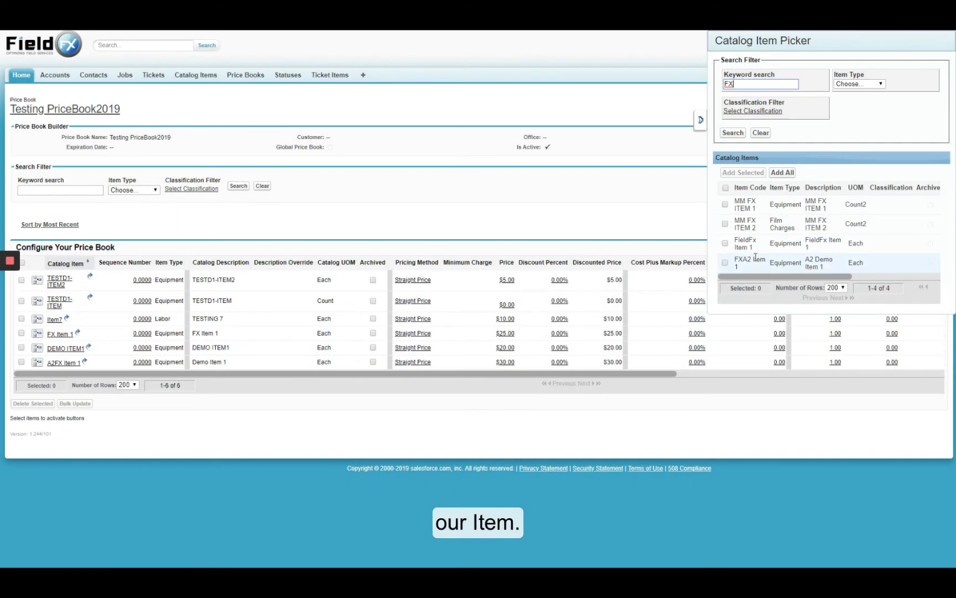
left_click(725, 263)
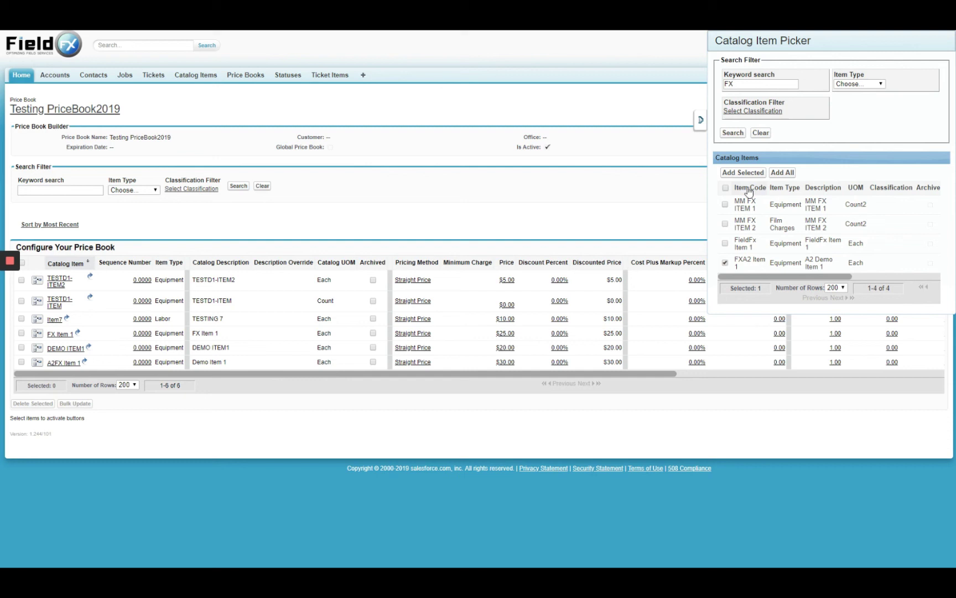
left_click(742, 172)
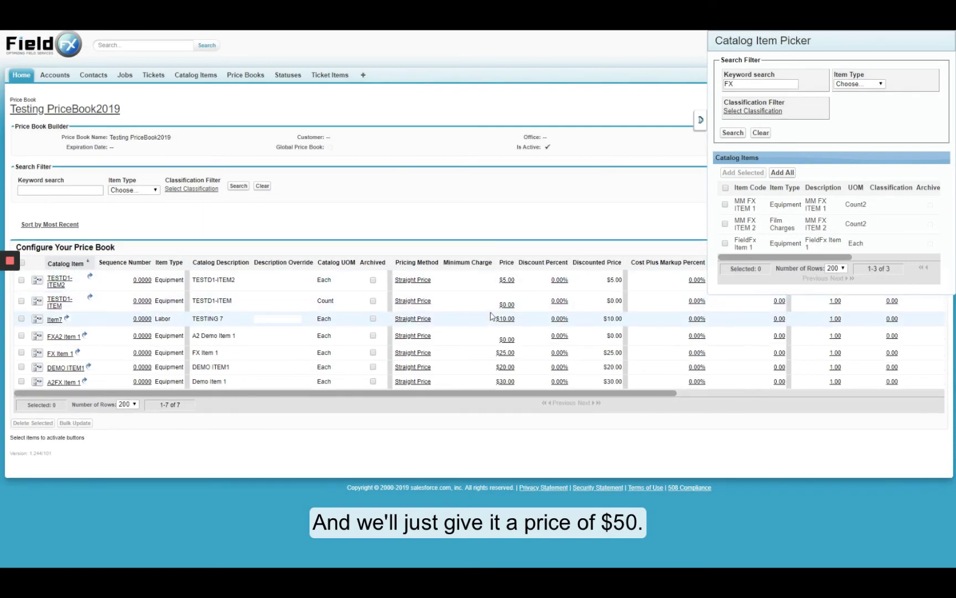
left_click(504, 338)
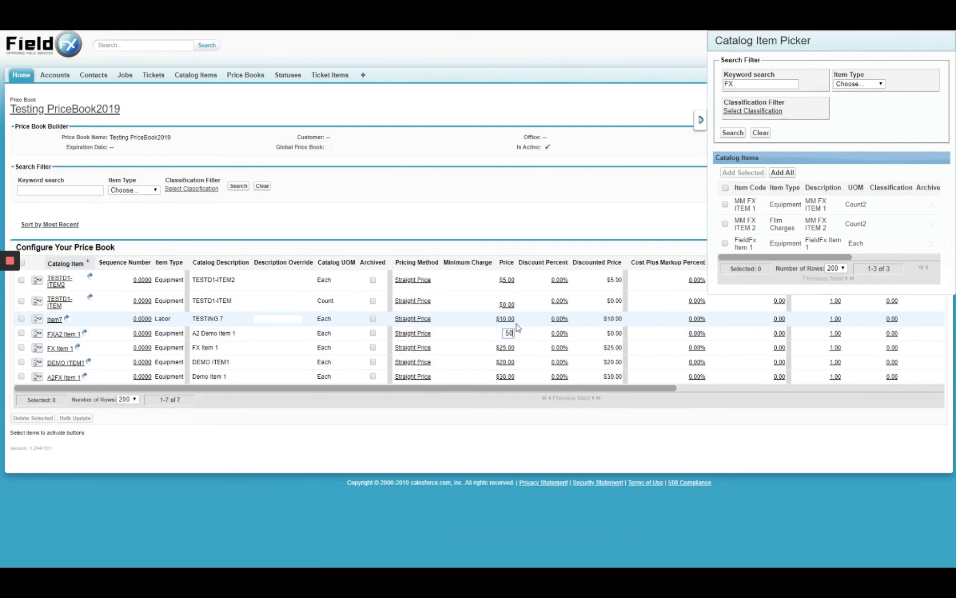
type("50")
key("Return")
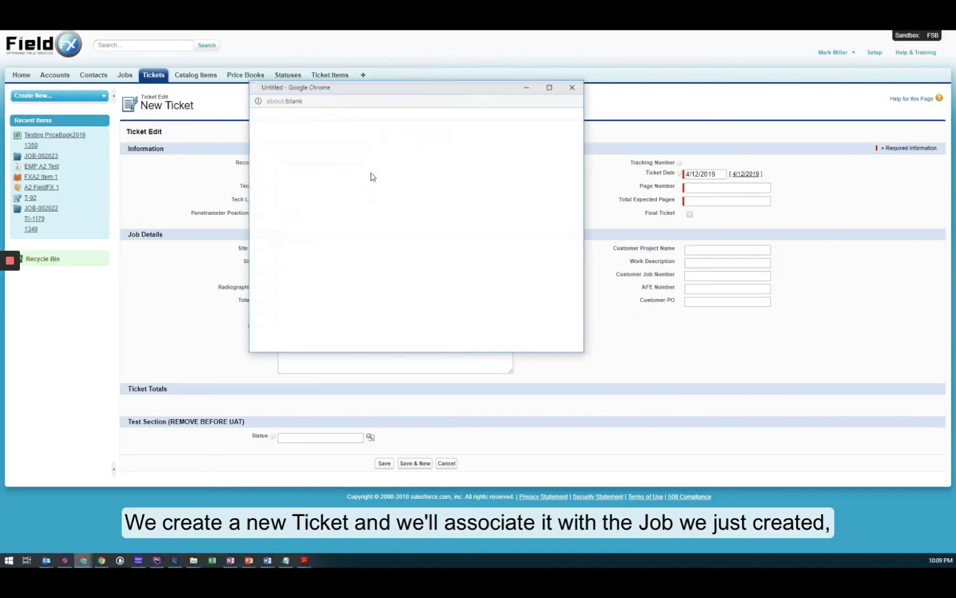
Set the ticket's job to JOB-002023, technician to the test employee, location Fort Worth
left_click(274, 227)
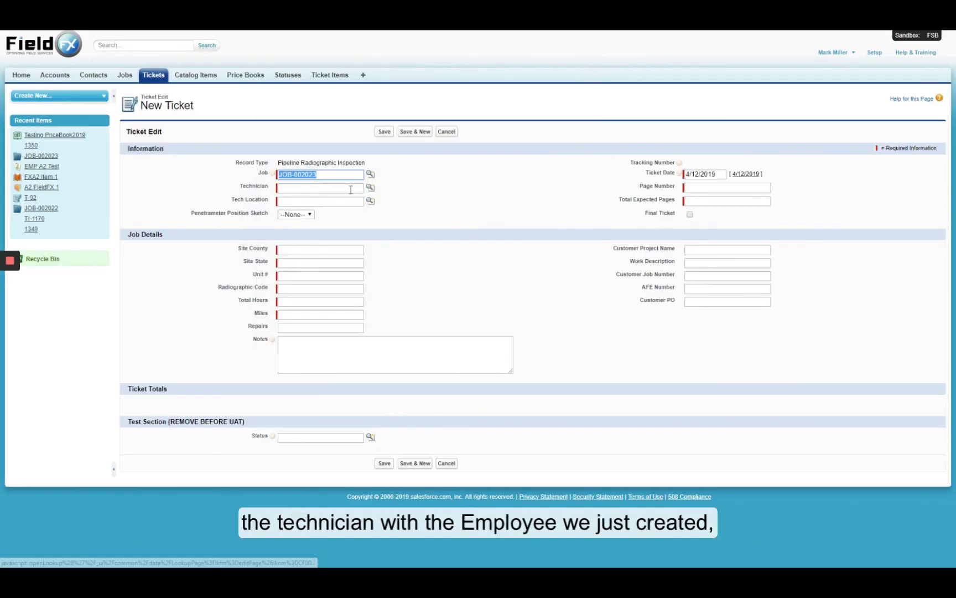
left_click(370, 187)
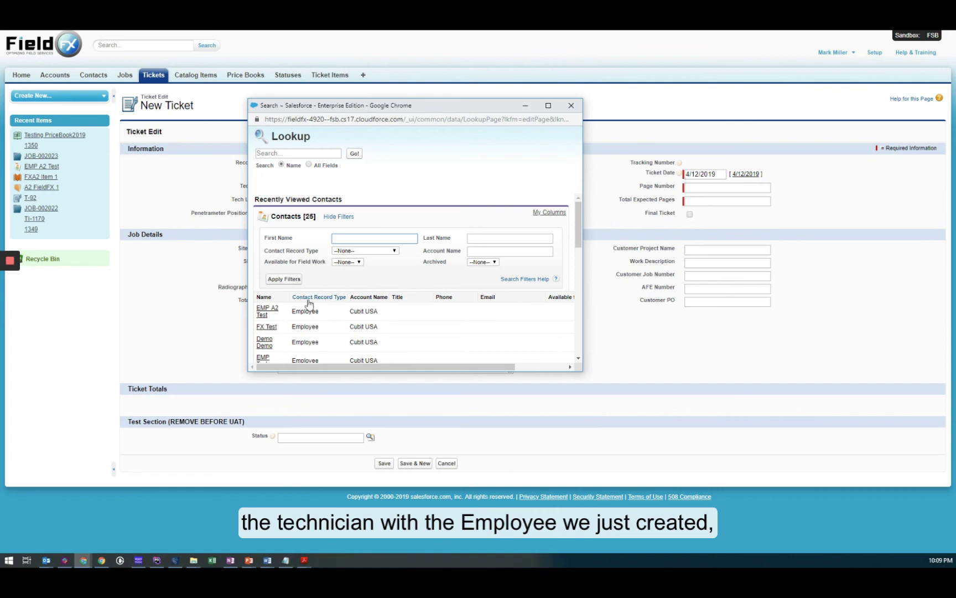
left_click(272, 311)
left_click(370, 200)
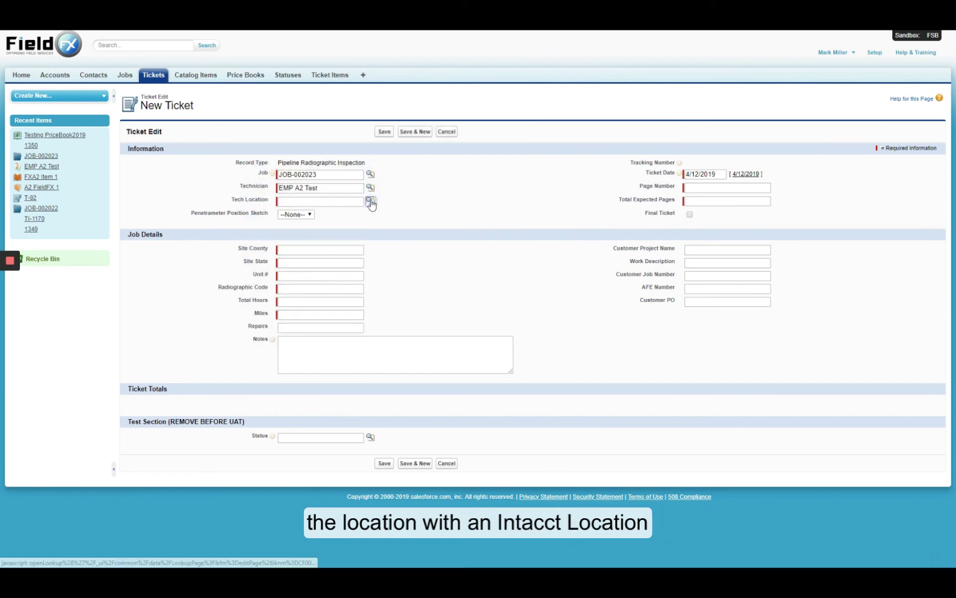
left_click(276, 280)
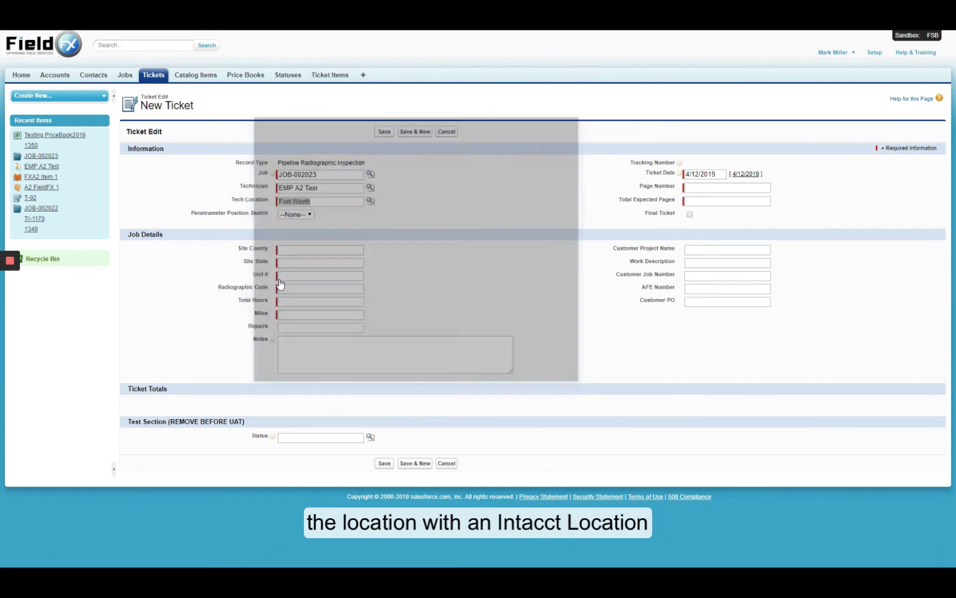
Enter page 1 of 1, the site, code and hours fields, and 0 miles, then save
left_click(703, 187)
type("1")
key("Tab")
type("1")
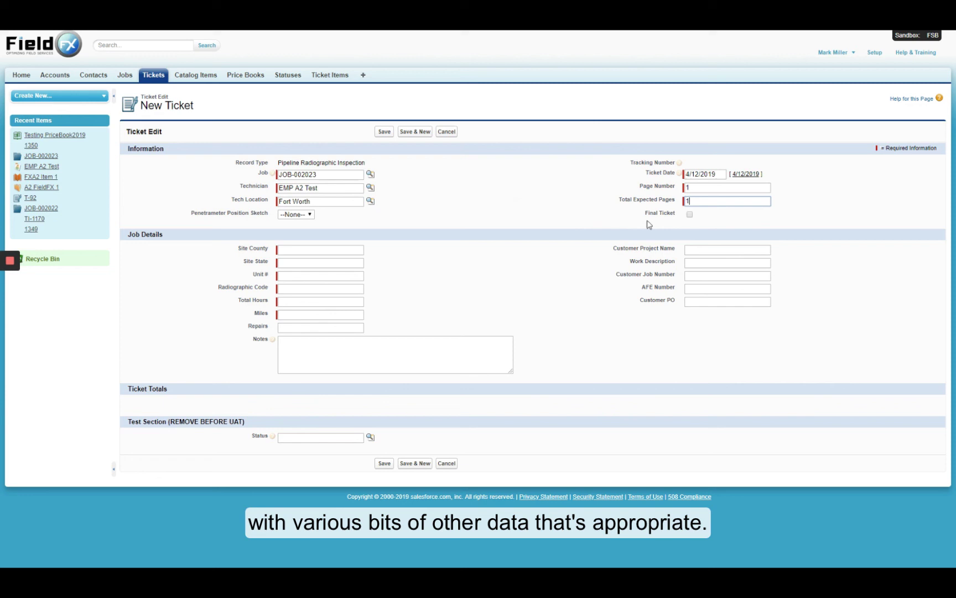
left_click(334, 249)
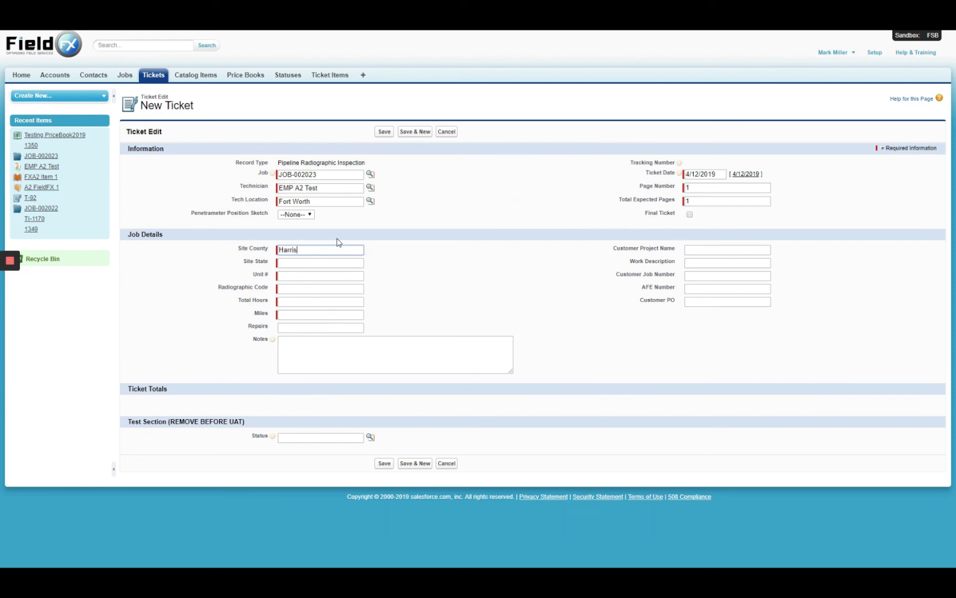
key("Tab")
key("Tab")
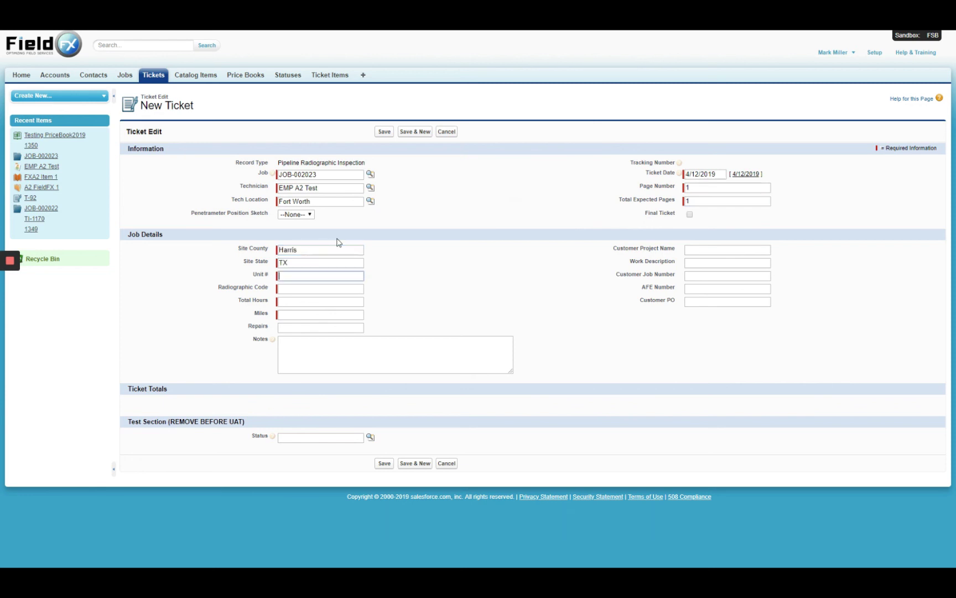
left_click(321, 285)
left_click(305, 302)
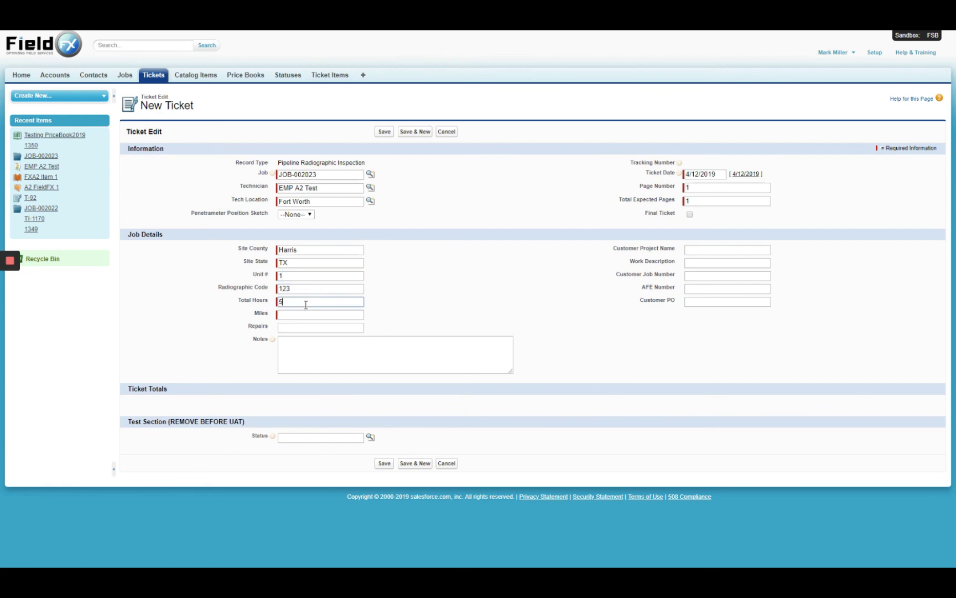
left_click(302, 313)
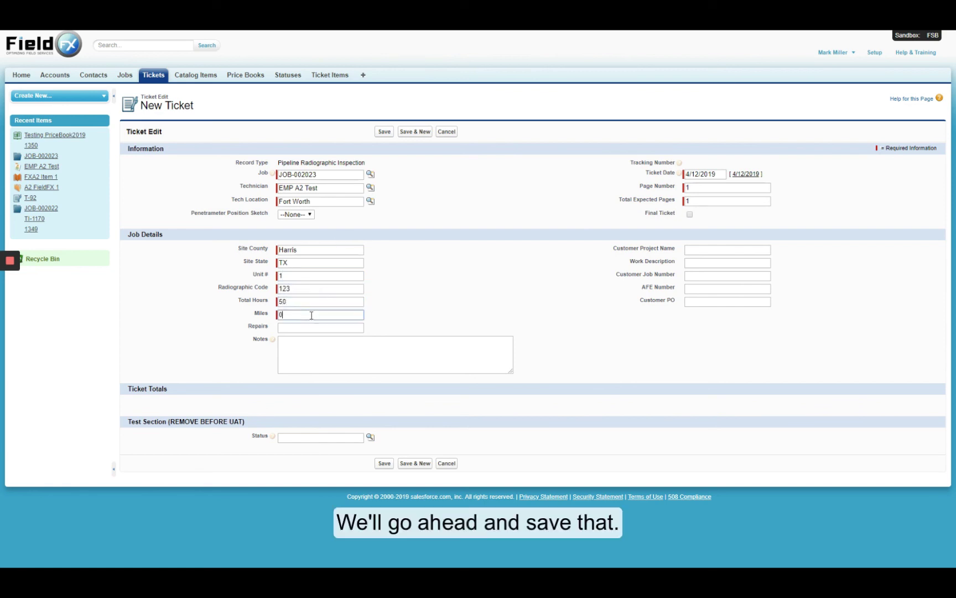
type("0")
left_click(479, 284)
left_click(385, 463)
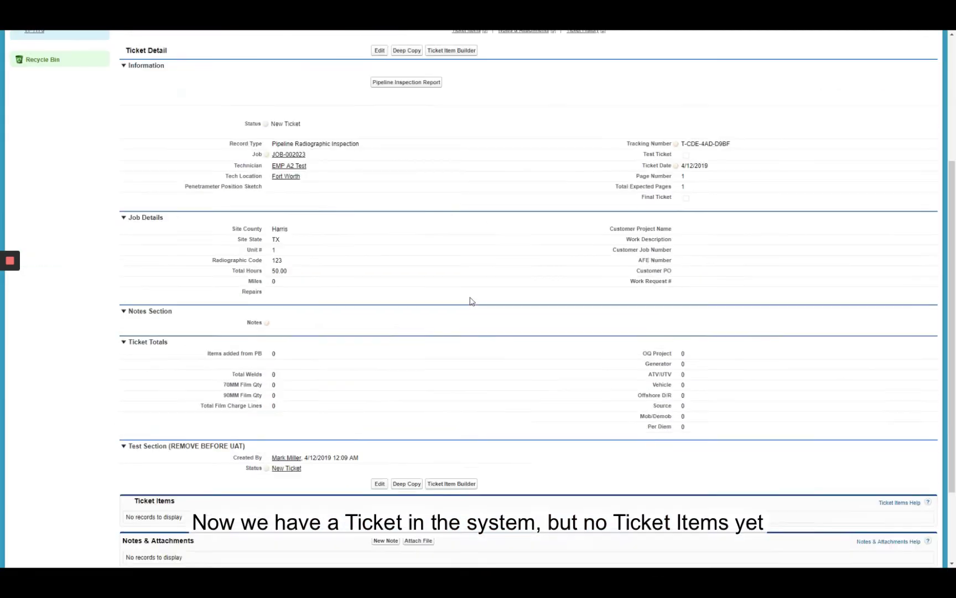
Start a new Equipment-type ticket item from the ticket items list
scroll(339, 402, "up", 5)
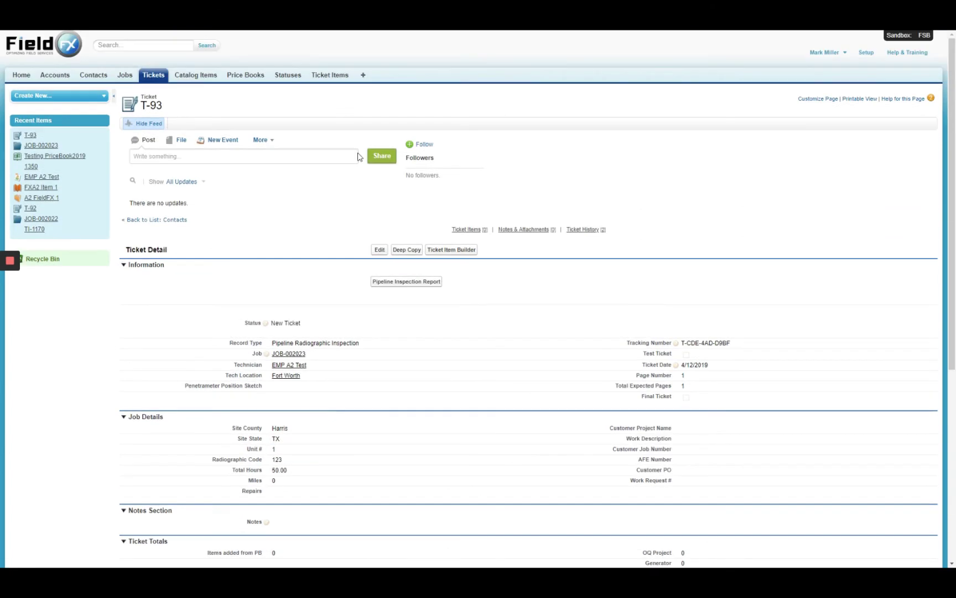
left_click(330, 77)
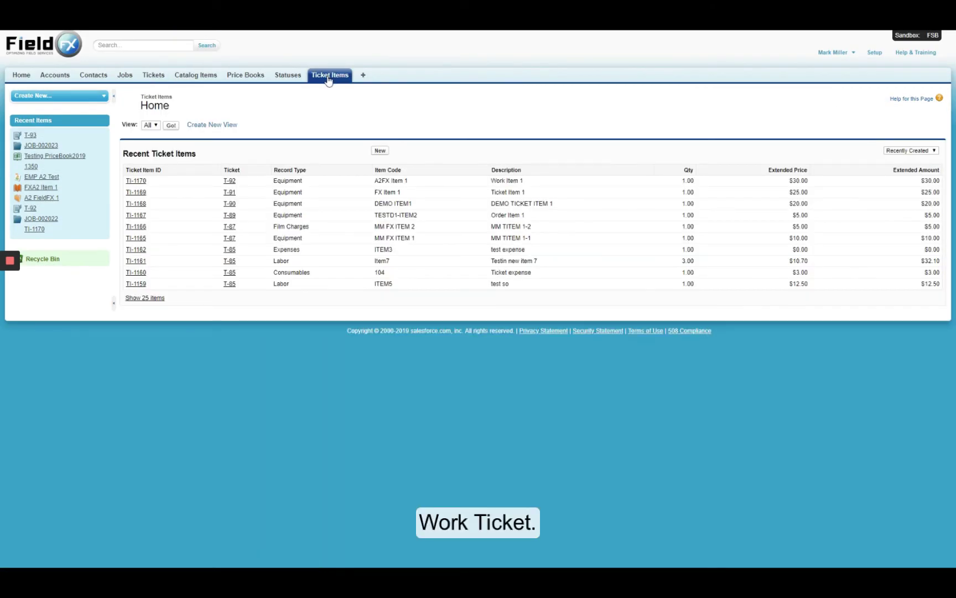
left_click(380, 151)
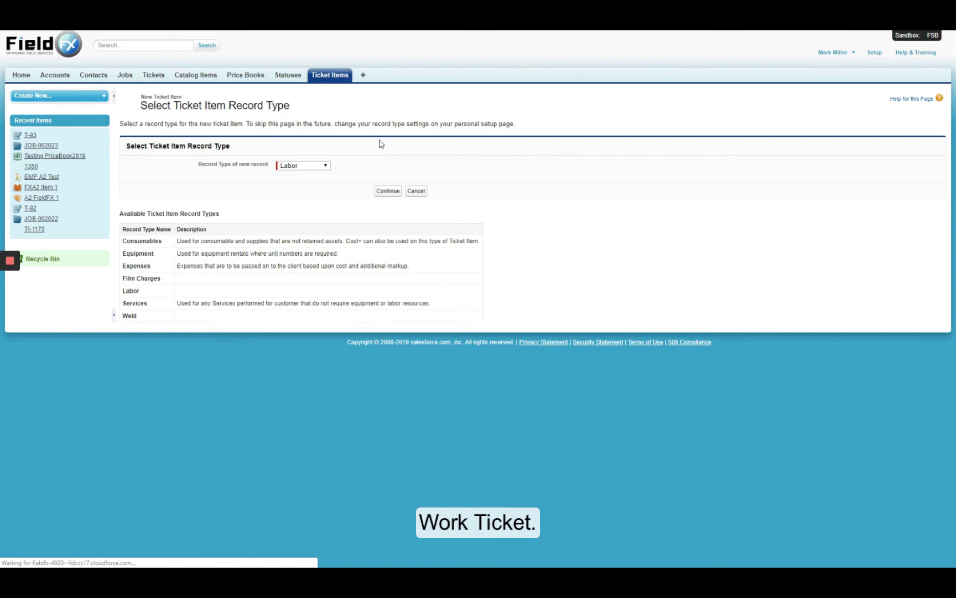
left_click(304, 166)
left_click(299, 193)
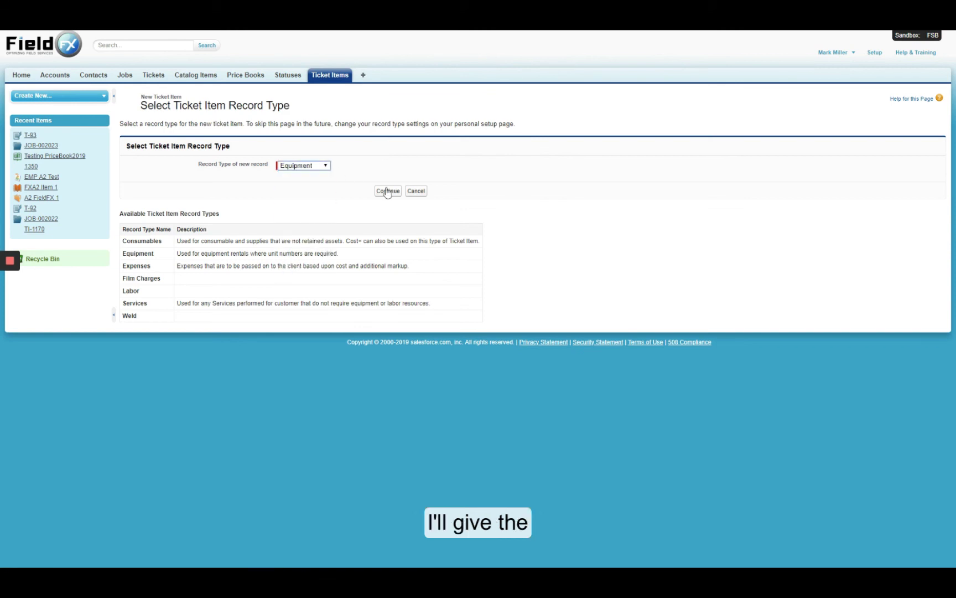
left_click(387, 191)
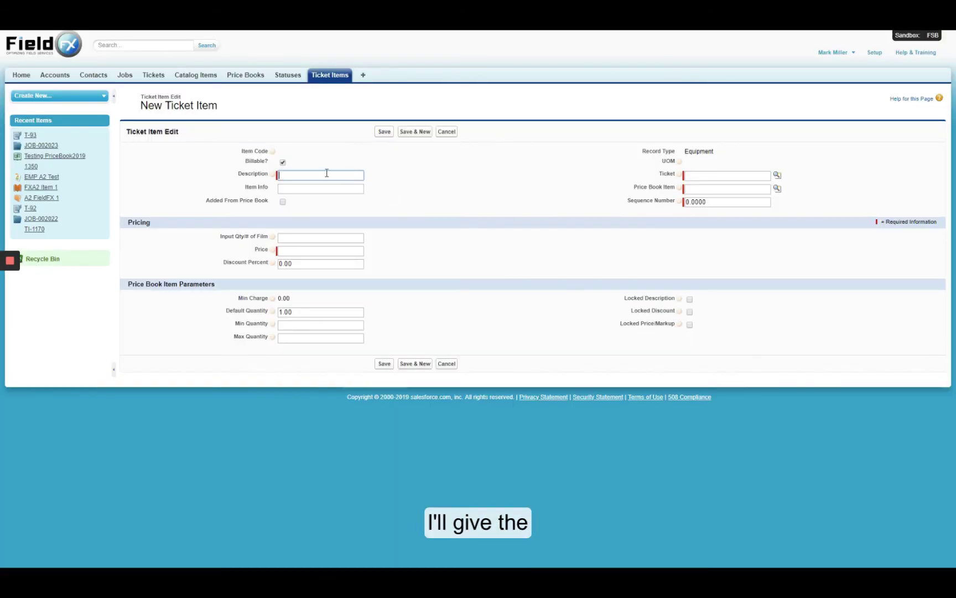
type("TI")
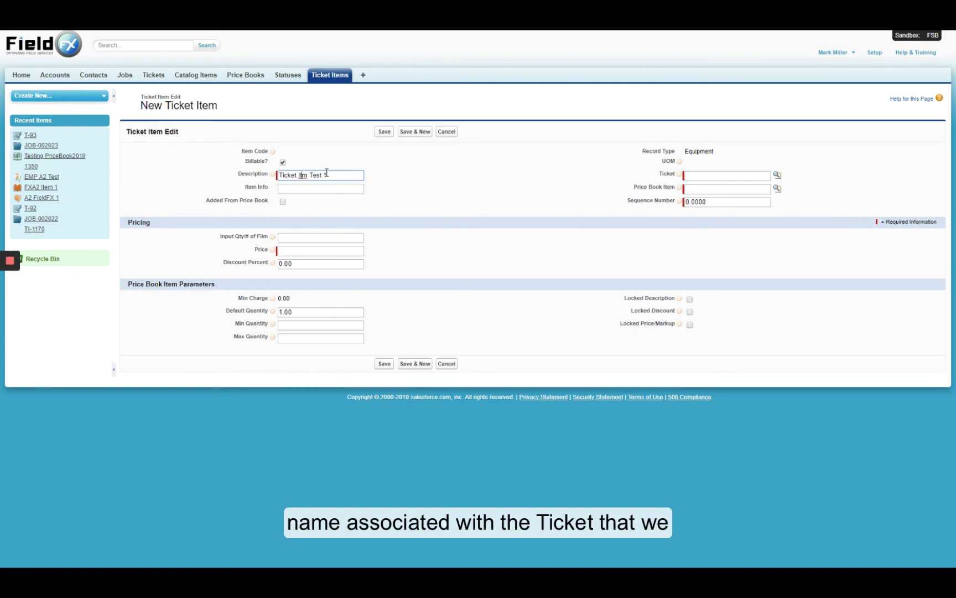
type("te")
Link the item to ticket T-93 and price book item 1350 at $50.00, then save
left_click(777, 175)
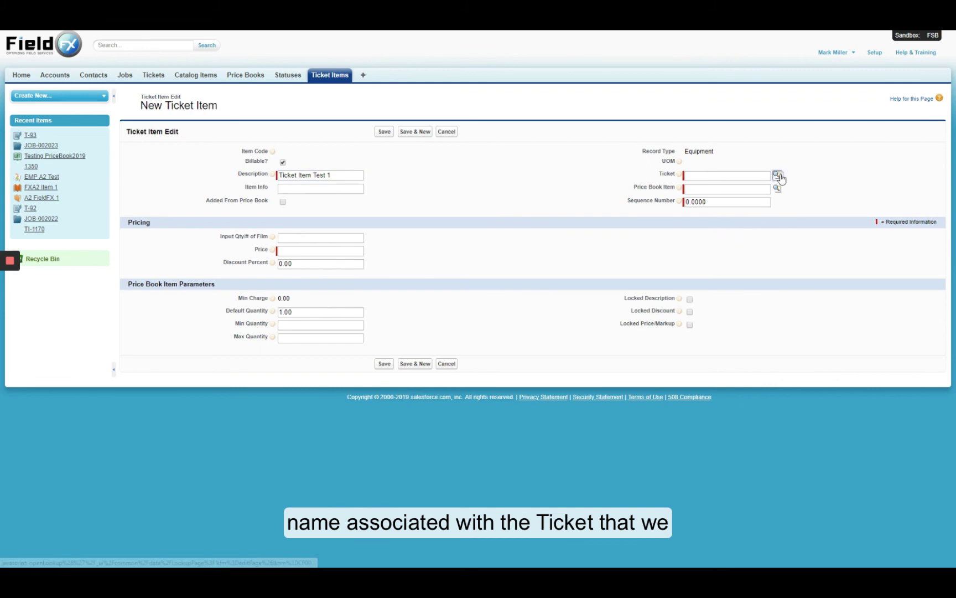
left_click(780, 230)
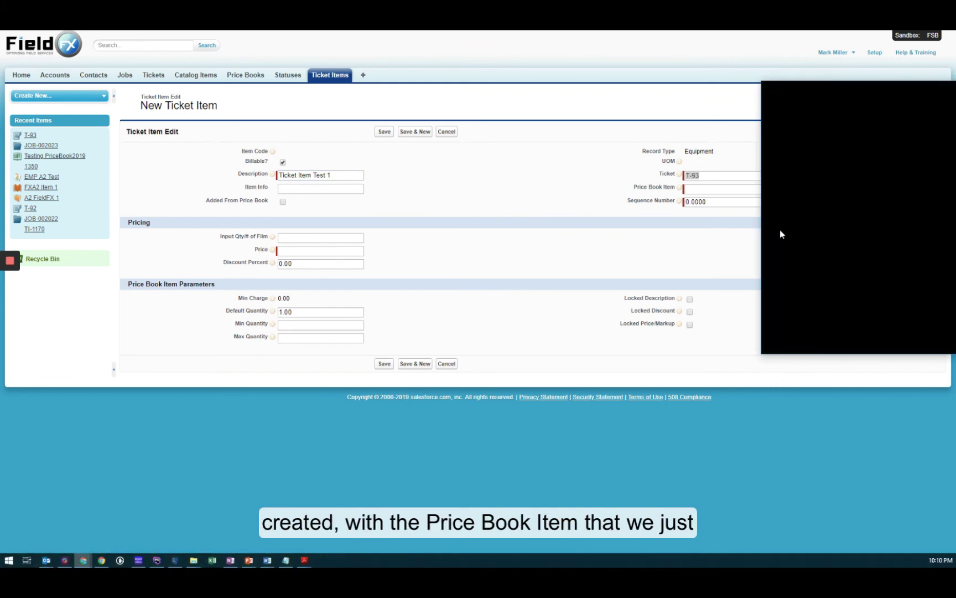
left_click(777, 188)
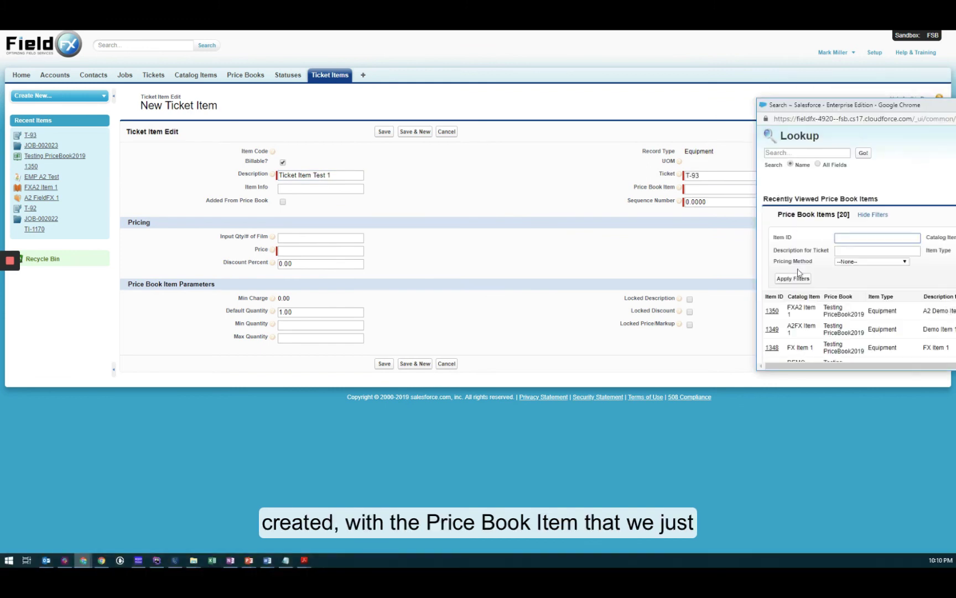
left_click(772, 311)
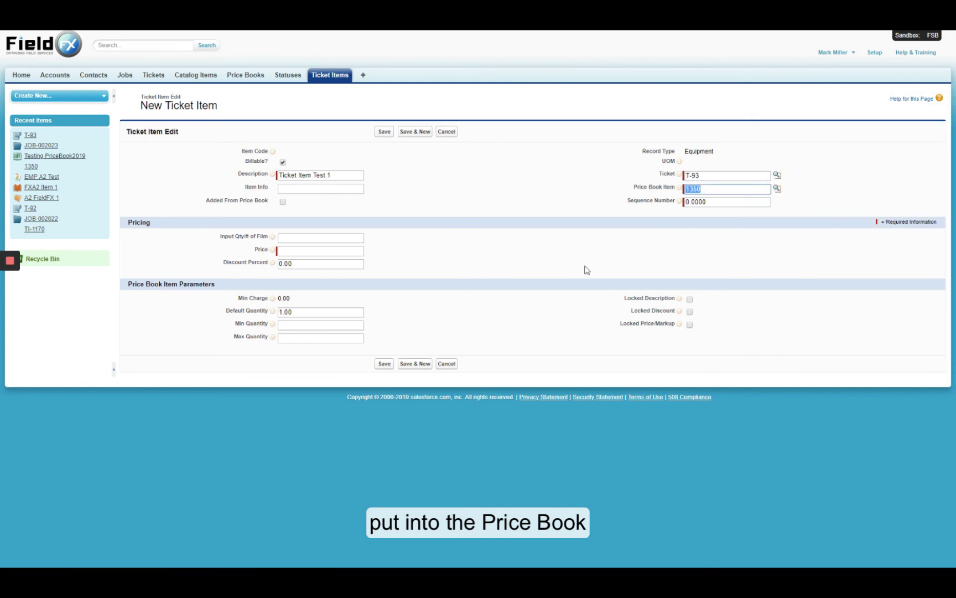
left_click(304, 250)
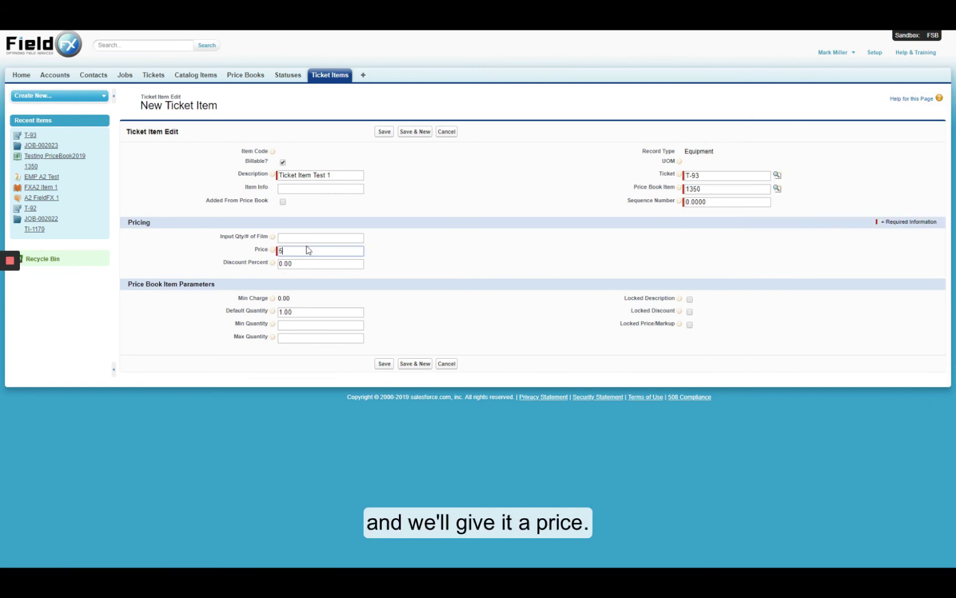
left_click(394, 229)
left_click(382, 132)
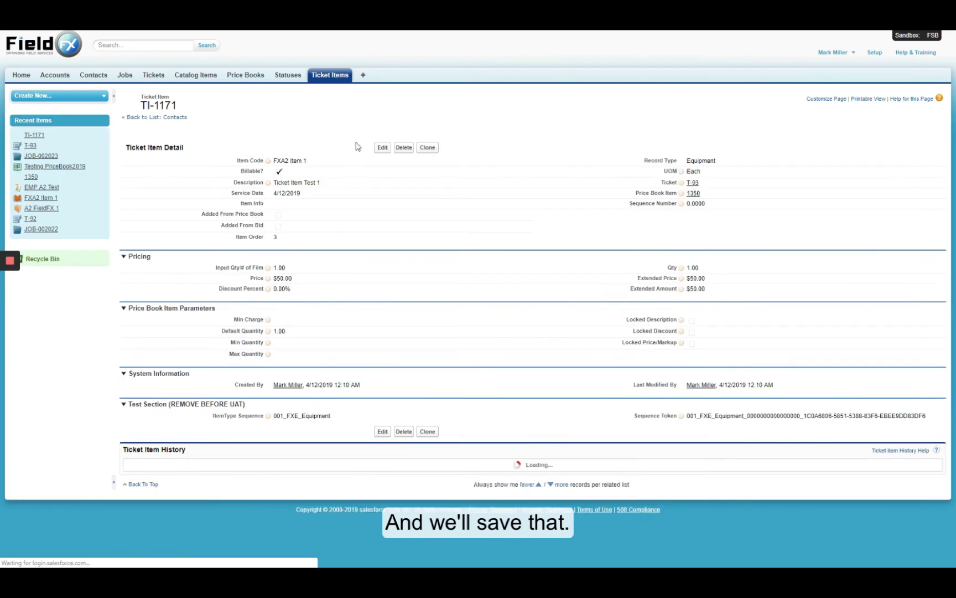
Edit ticket T-93, replace its New Ticket status with Ready for Invoicing, and save
left_click(693, 184)
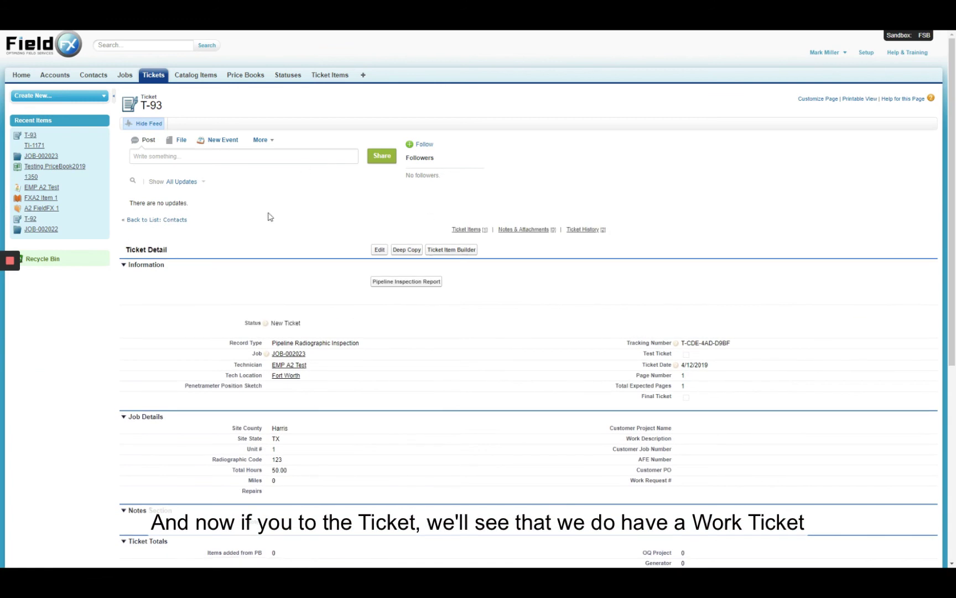
scroll(267, 216, "down", 5)
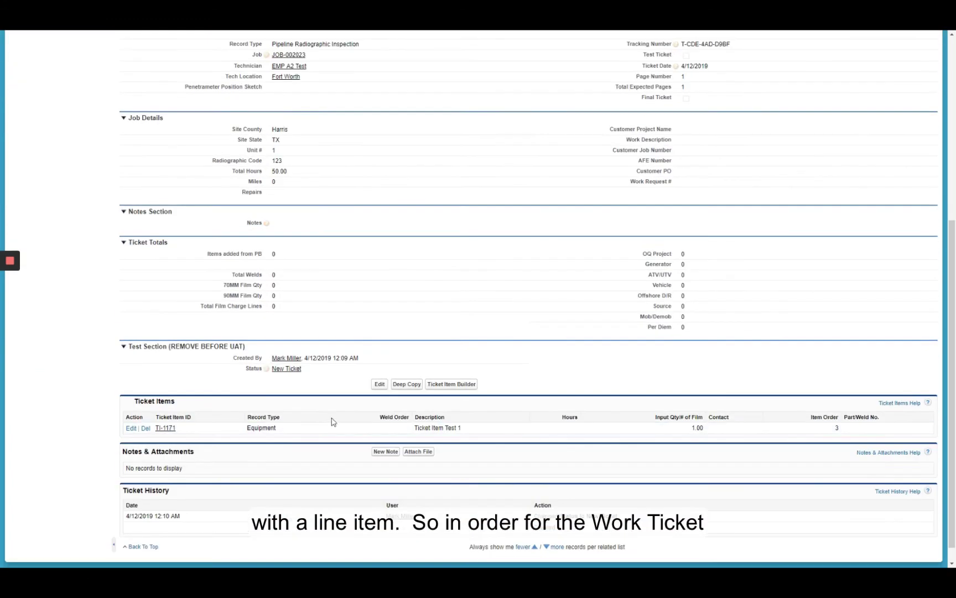
scroll(331, 420, "up", 5)
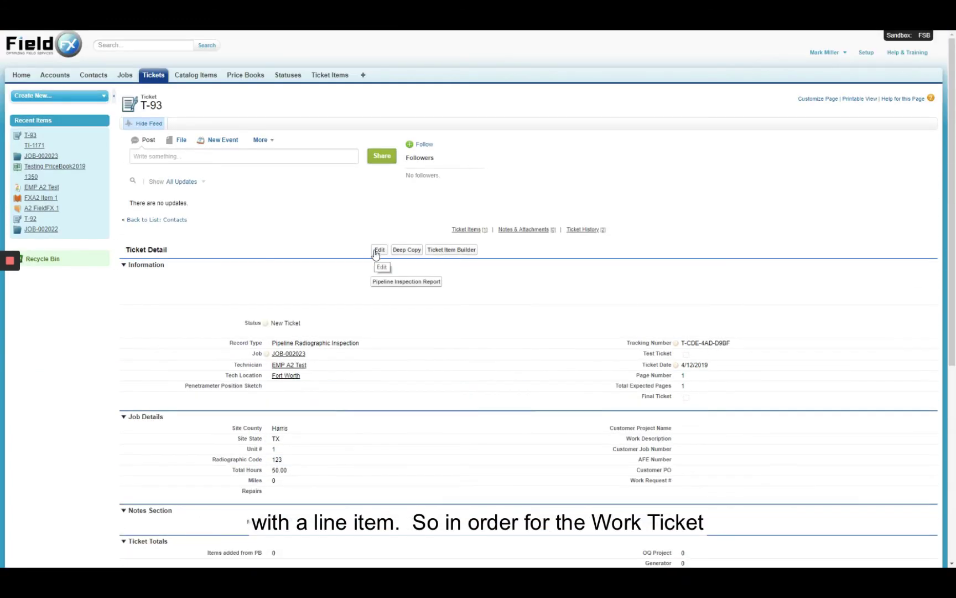
left_click(378, 250)
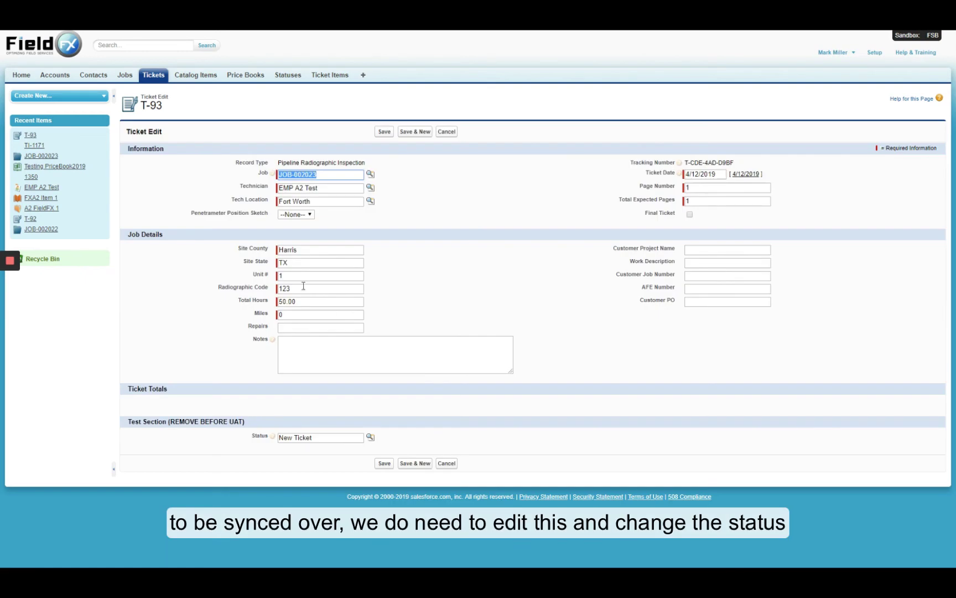
triple_click(335, 437)
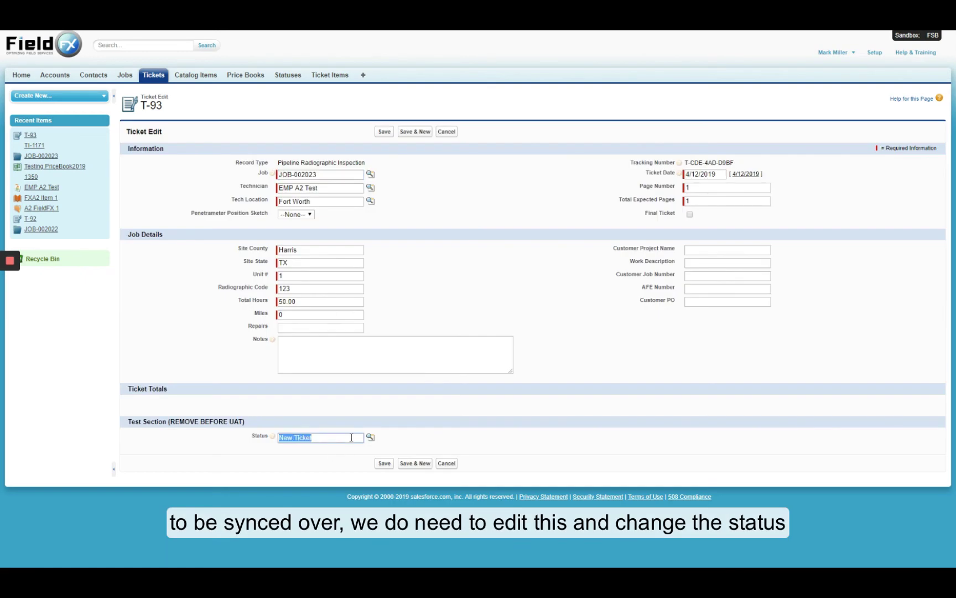
key("BackSpace")
left_click(370, 437)
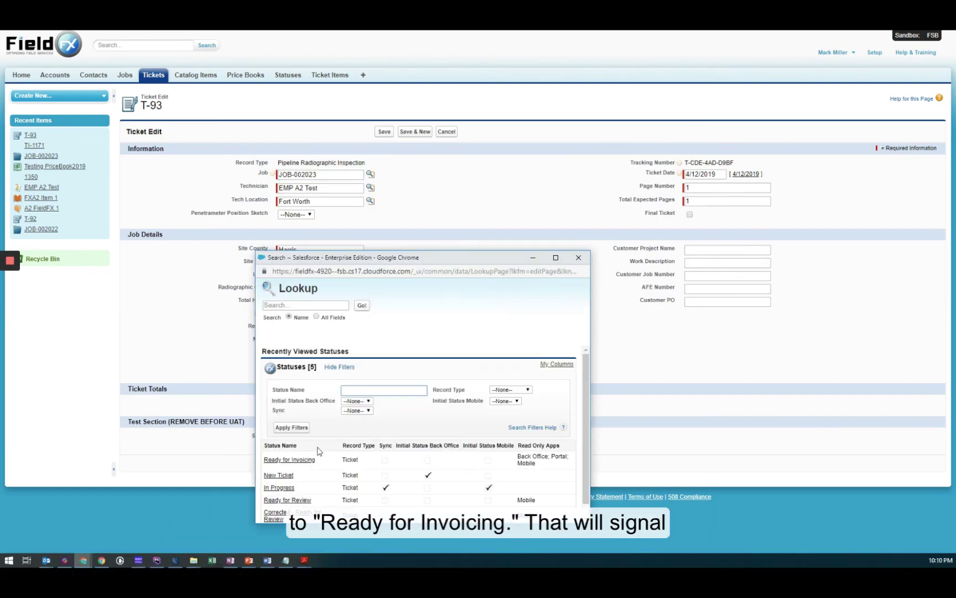
left_click(310, 459)
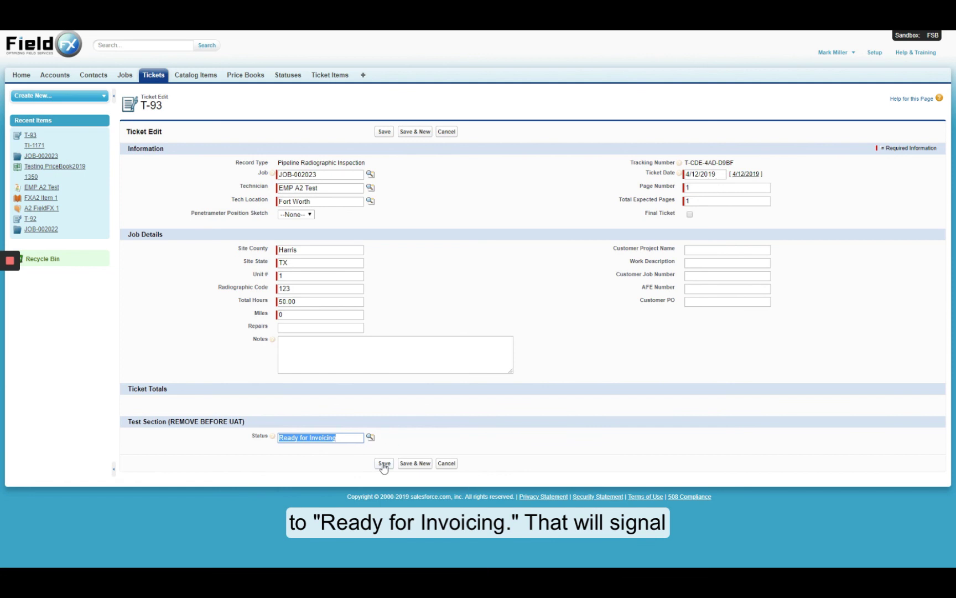
left_click(383, 465)
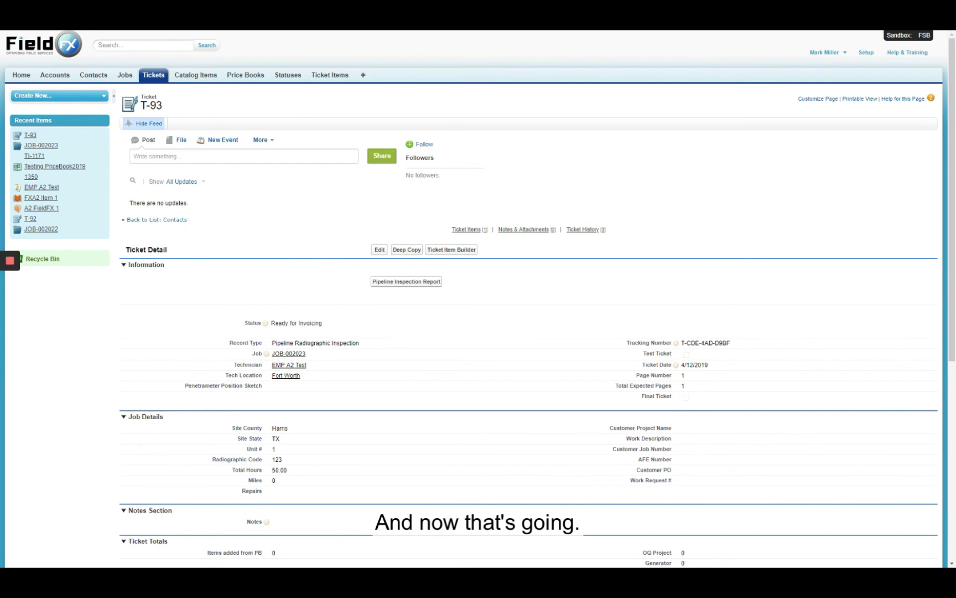
Load FieldFX's All Tickets list to confirm T-93 with a $50.00 total
left_click(22, 74)
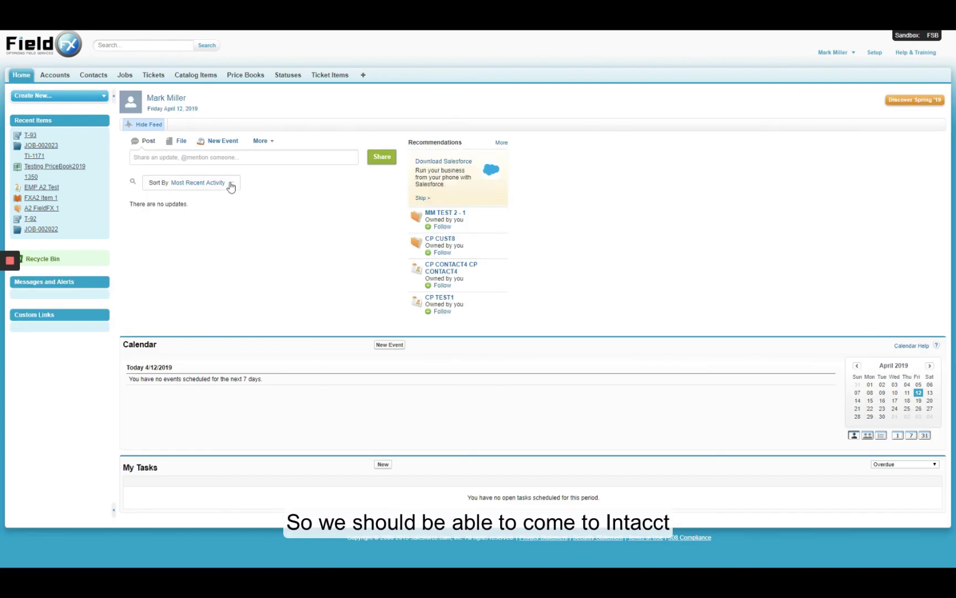
key("ctrl+Tab")
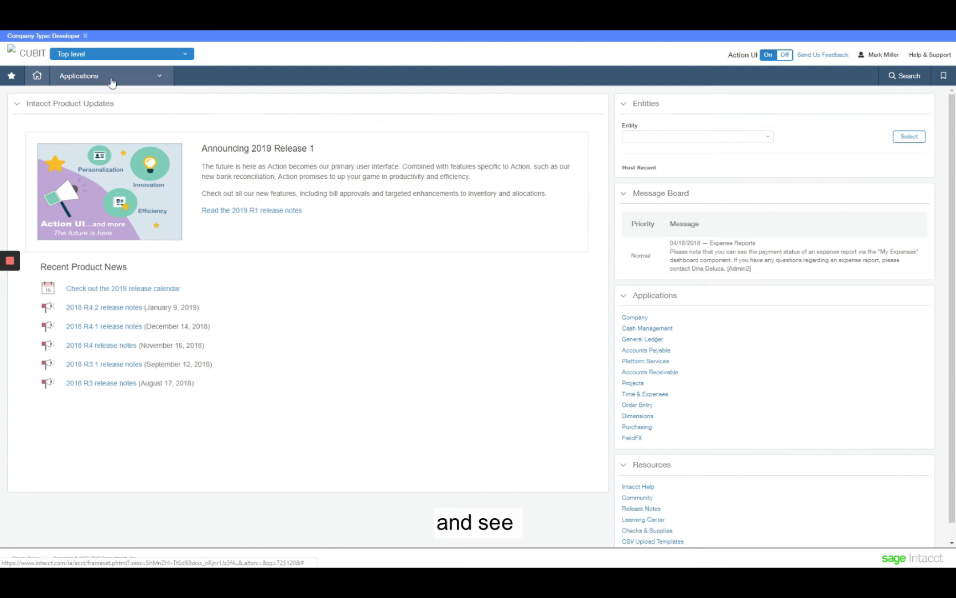
key("ctrl+Tab")
left_click(153, 75)
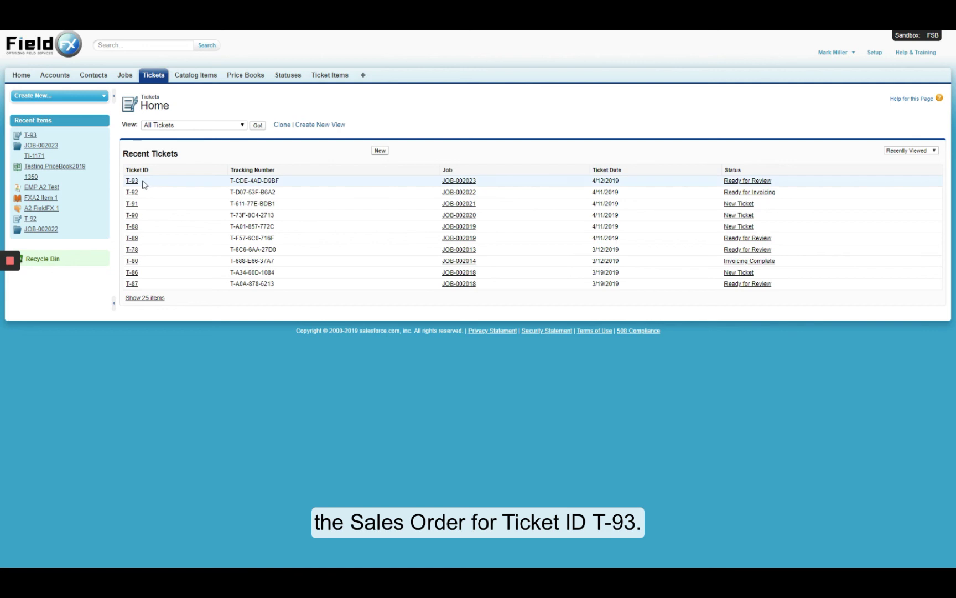
left_click(131, 181)
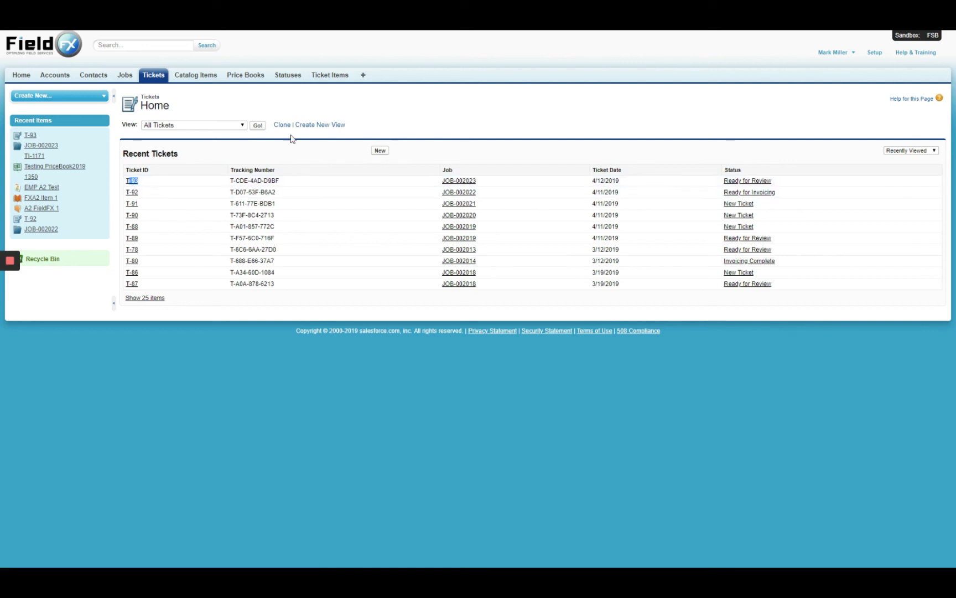
left_click(257, 125)
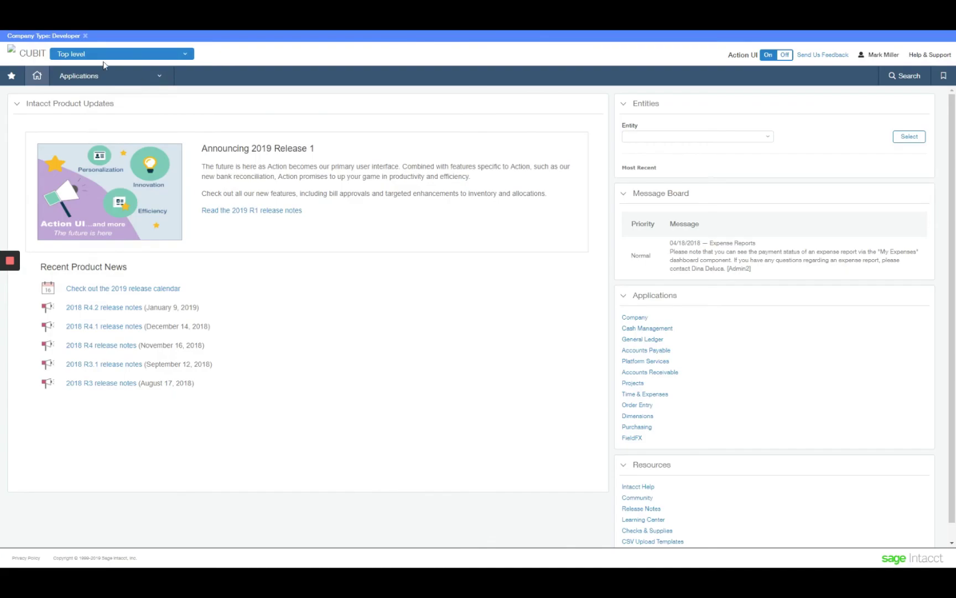
Open the Sales Order list and view the newest order with reference T-93
left_click(103, 76)
mouse_move(102, 248)
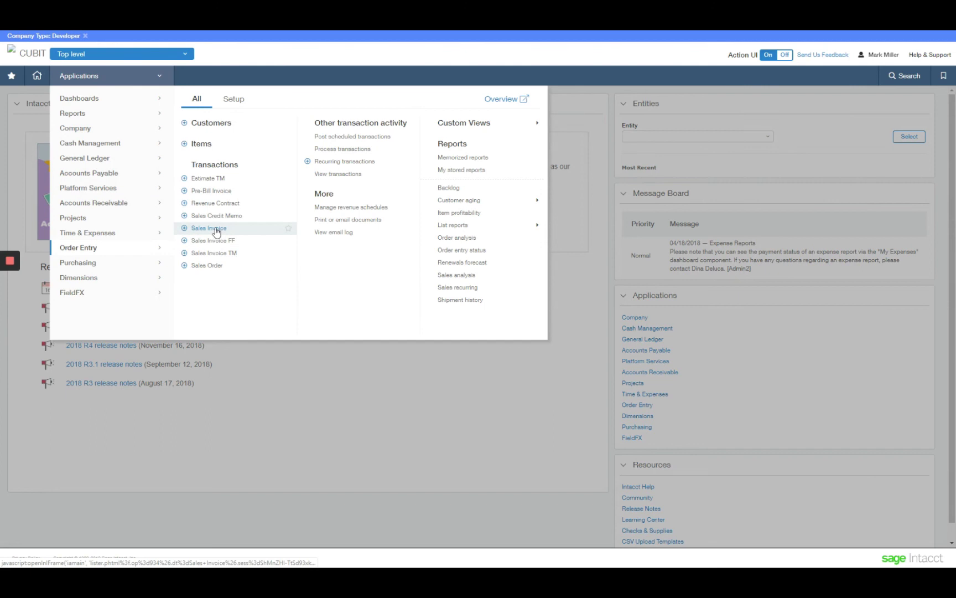
left_click(214, 265)
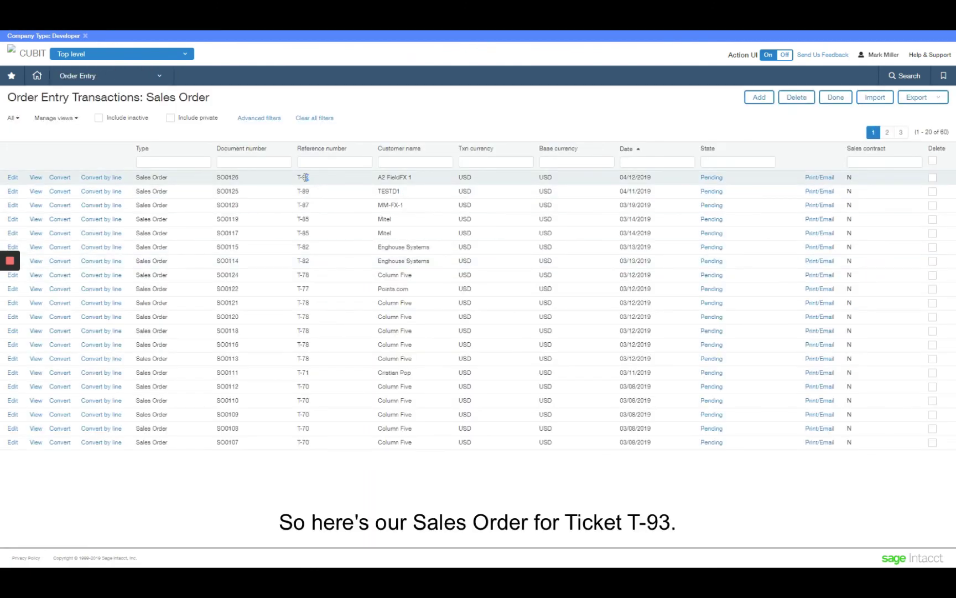
left_click_drag(306, 177, 297, 182)
left_click(36, 177)
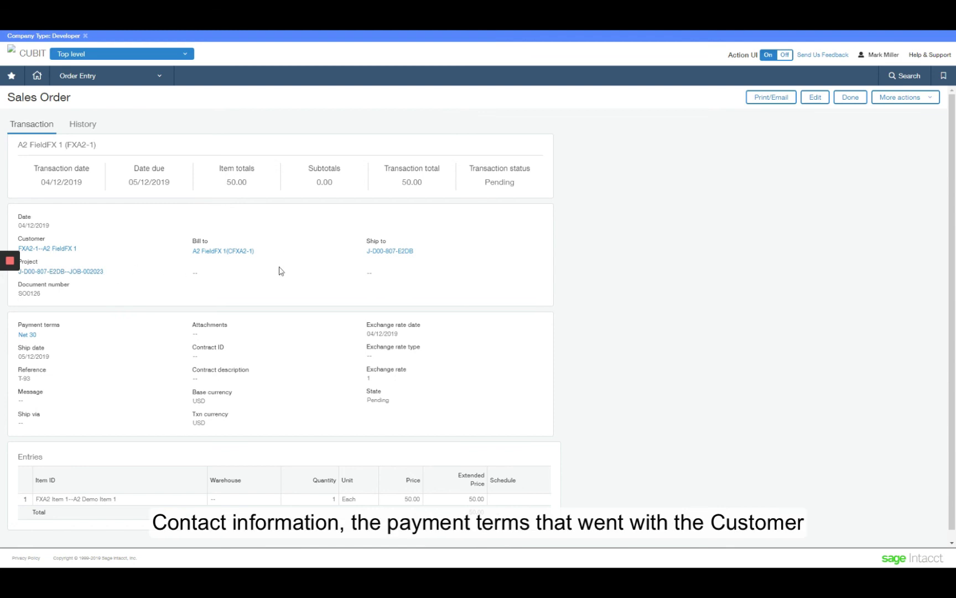
Check the order's entry line showing FXA2 Item 1 priced at 50.00
scroll(233, 274, "down", 1)
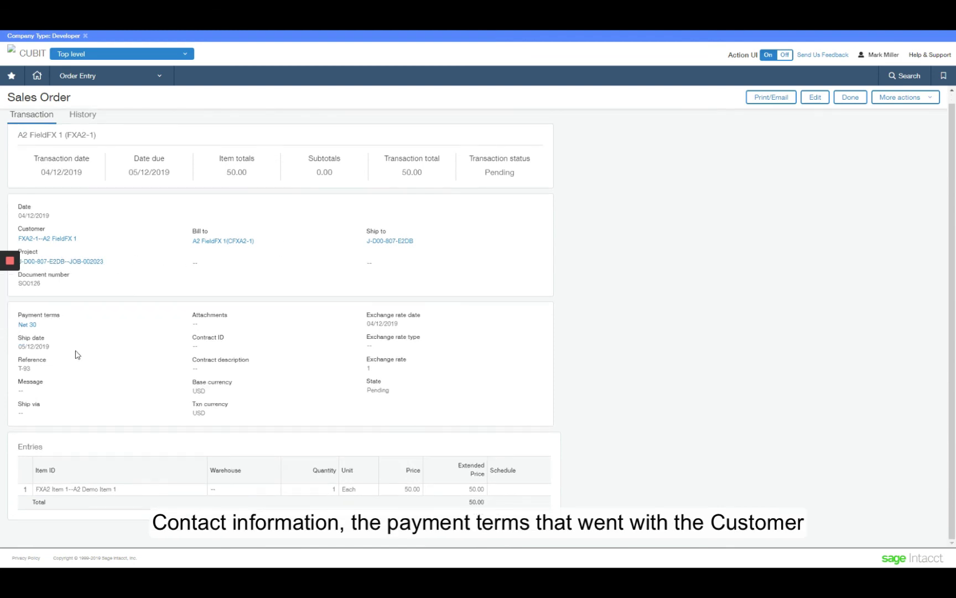
left_click_drag(37, 490, 98, 489)
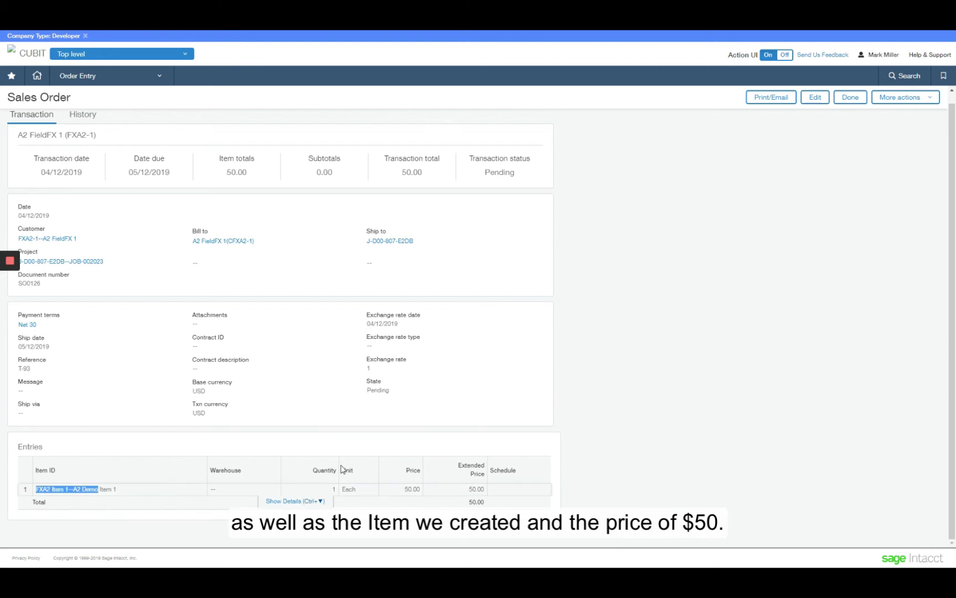
left_click_drag(404, 489, 428, 496)
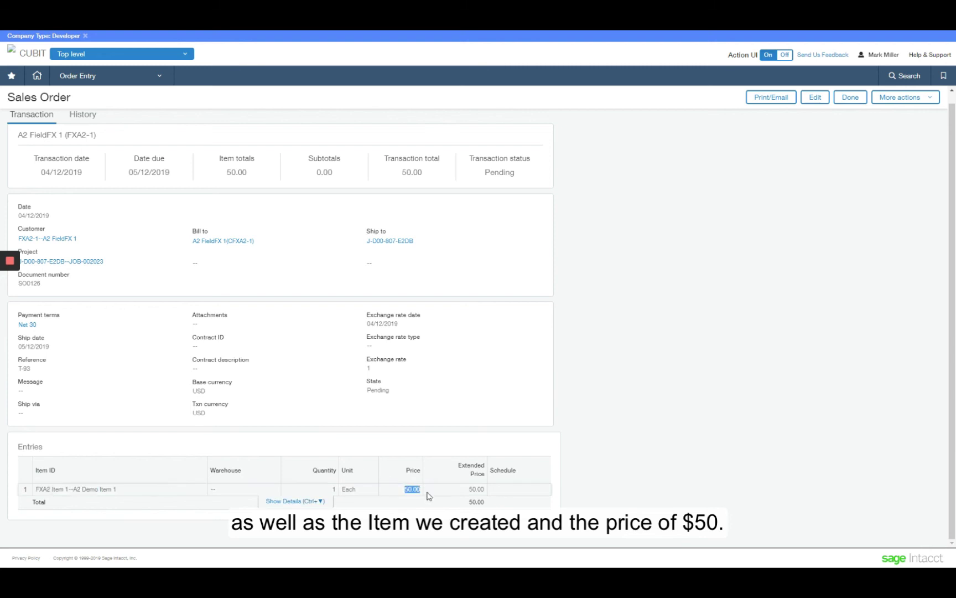
left_click(486, 396)
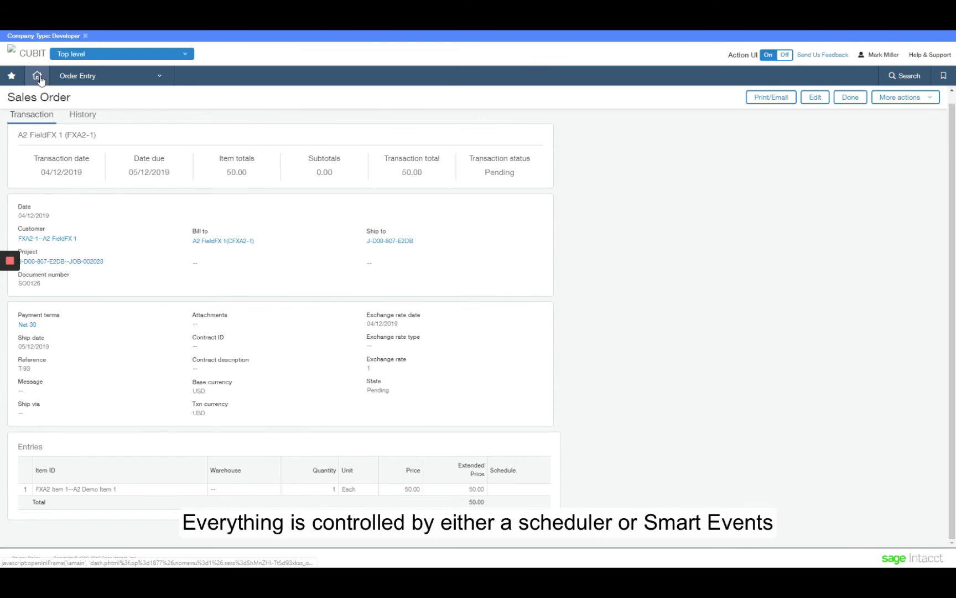
Open the FieldFX Logs list from the FieldFX module menu
left_click(86, 78)
left_click(83, 292)
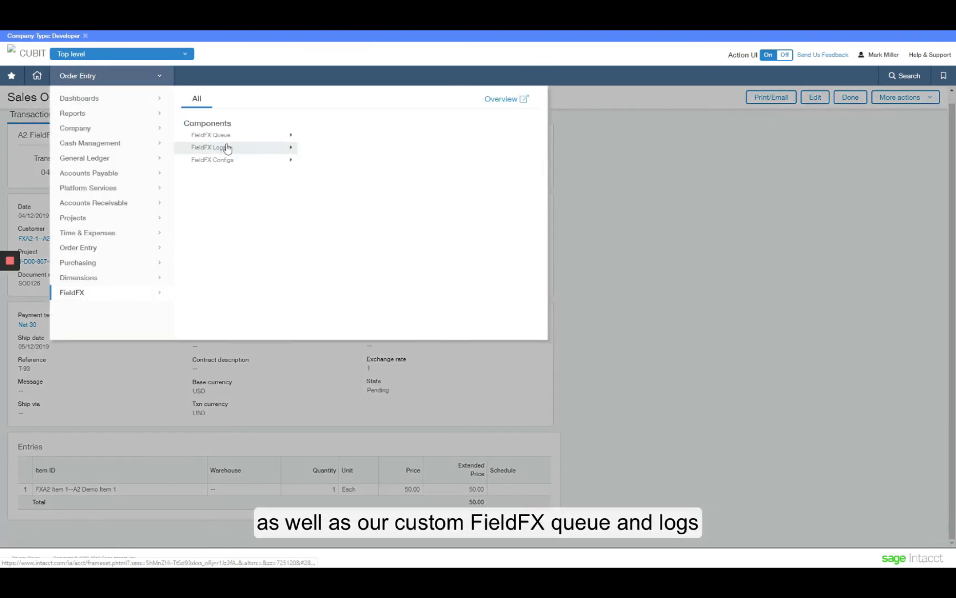
mouse_move(293, 143)
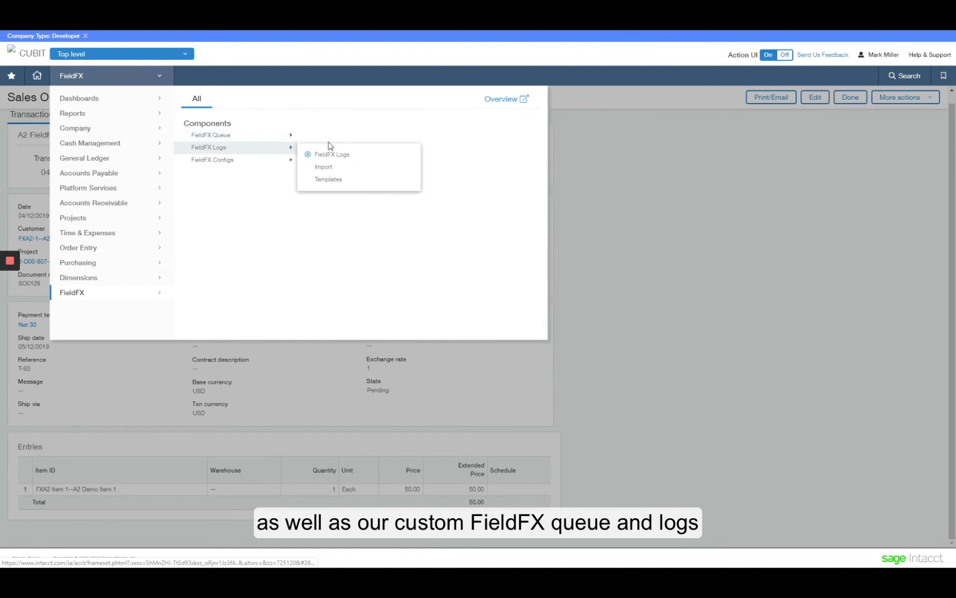
left_click(333, 156)
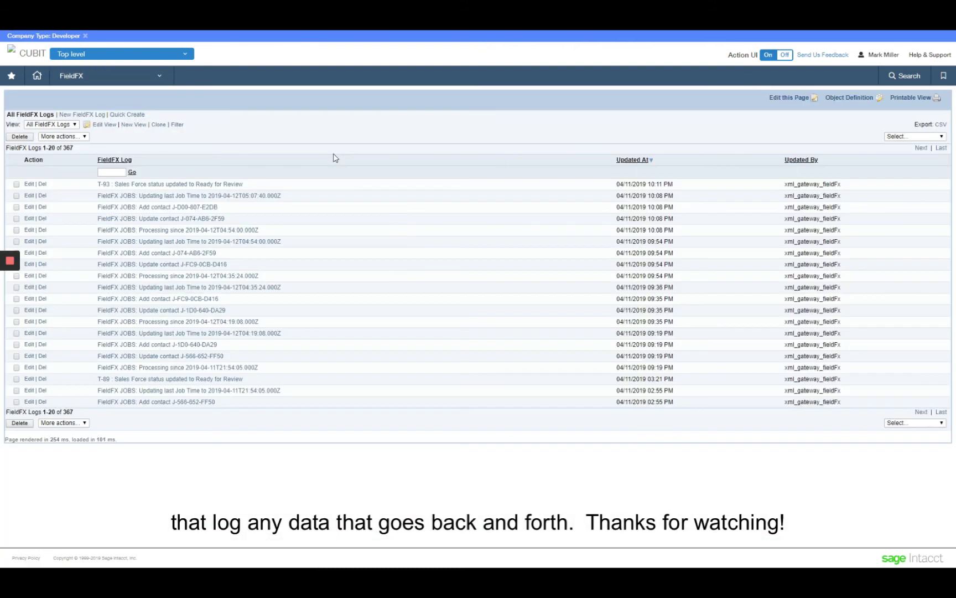